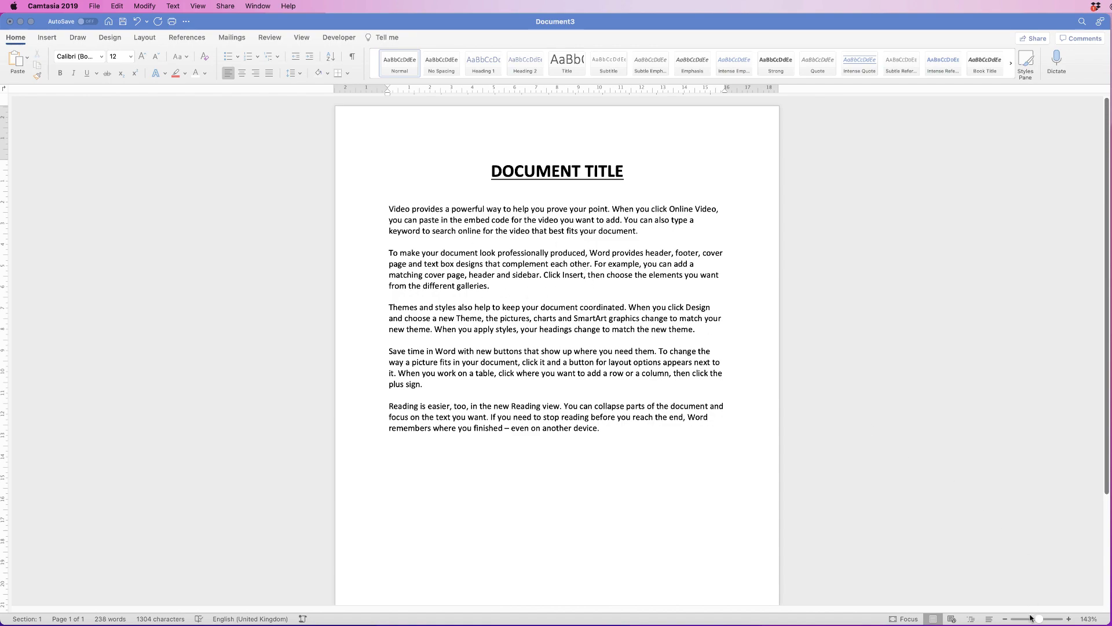
Zoom the document in to about 278% with the zoom slider
left_click_drag(1039, 621, 1046, 620)
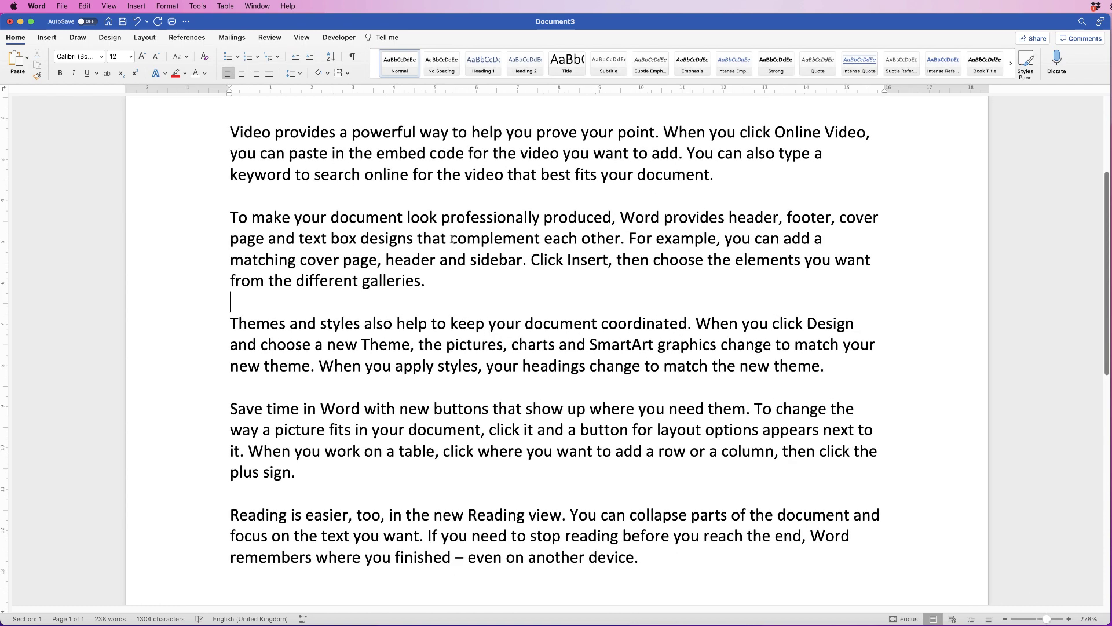
Draw a Rectangle shape over the word 'complement' in the second body paragraph
left_click(46, 37)
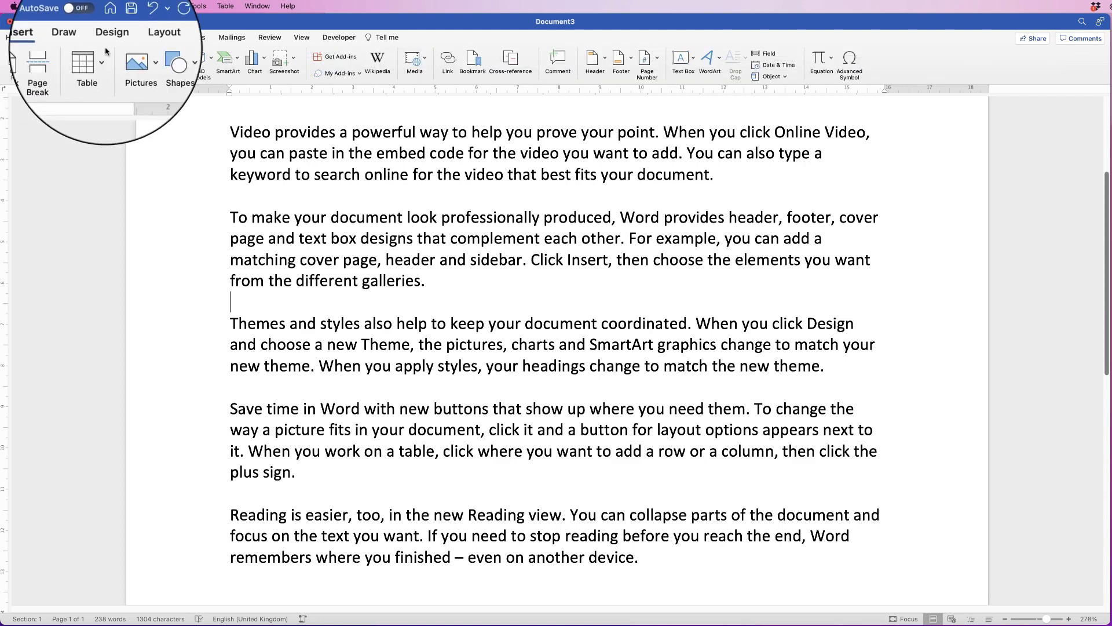
left_click(166, 60)
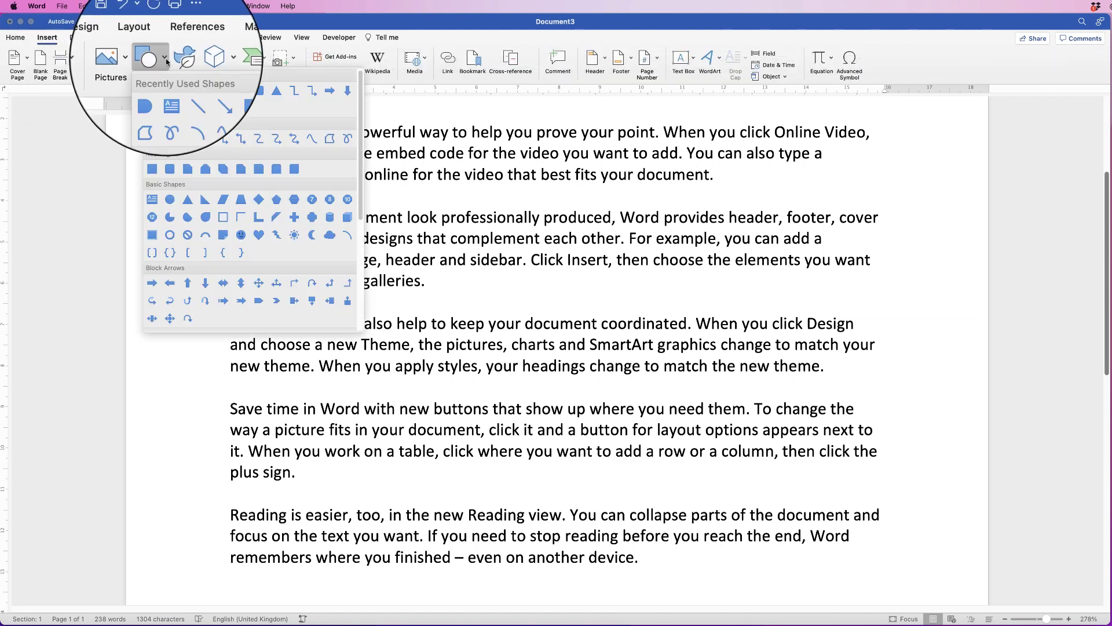
left_click(152, 170)
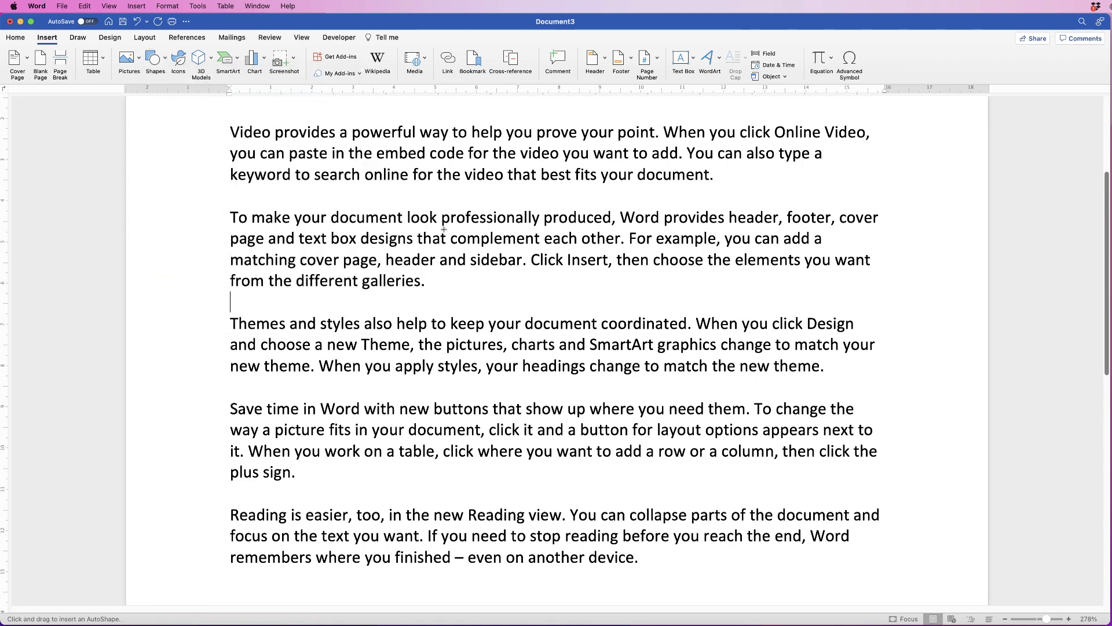
left_click_drag(448, 229, 544, 248)
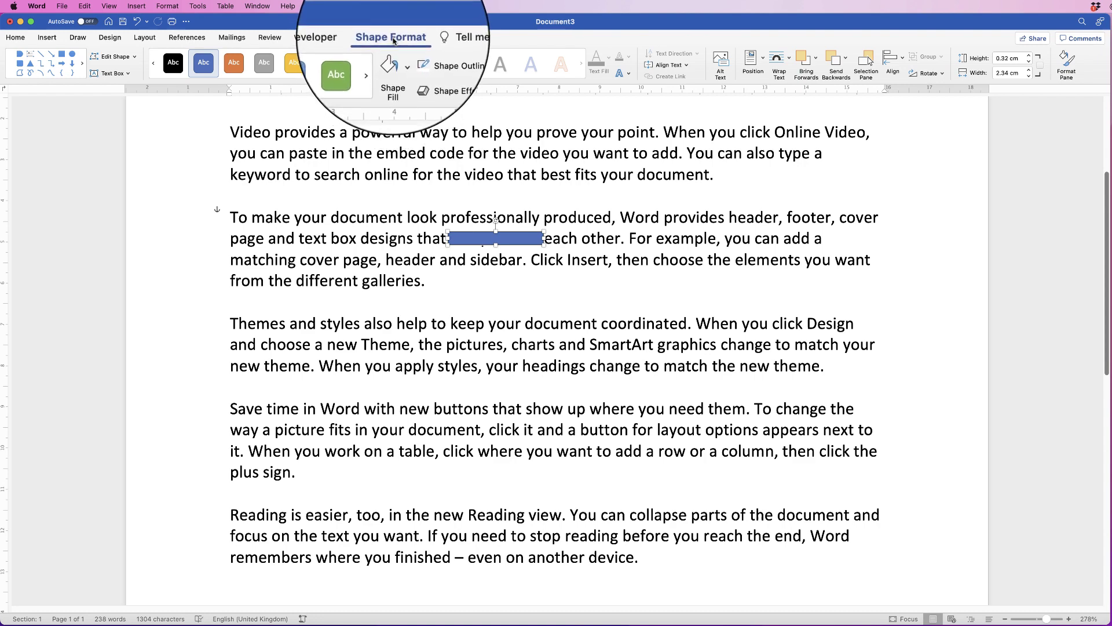
Set the rectangle's Shape Fill to No Fill, leaving an outline around 'complement'
left_click(391, 63)
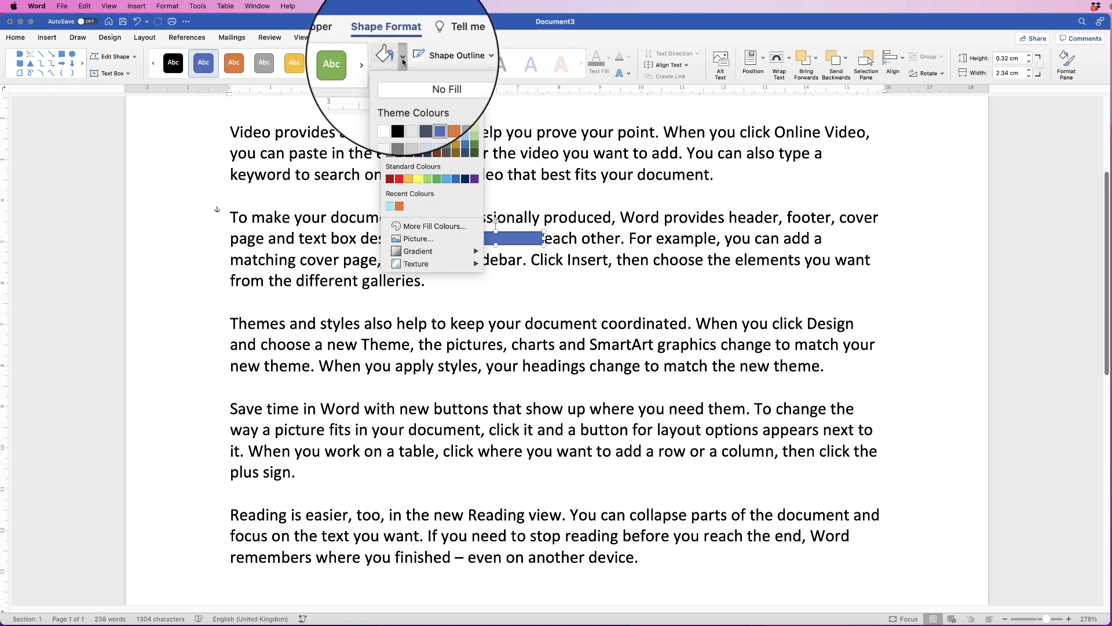
left_click(398, 79)
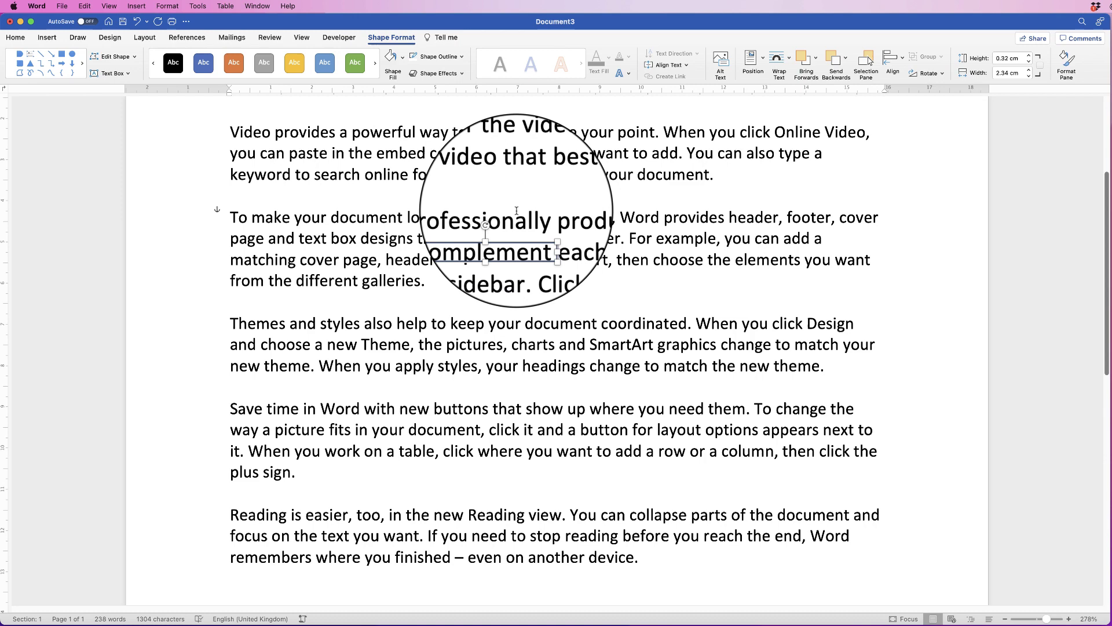
left_click(543, 199)
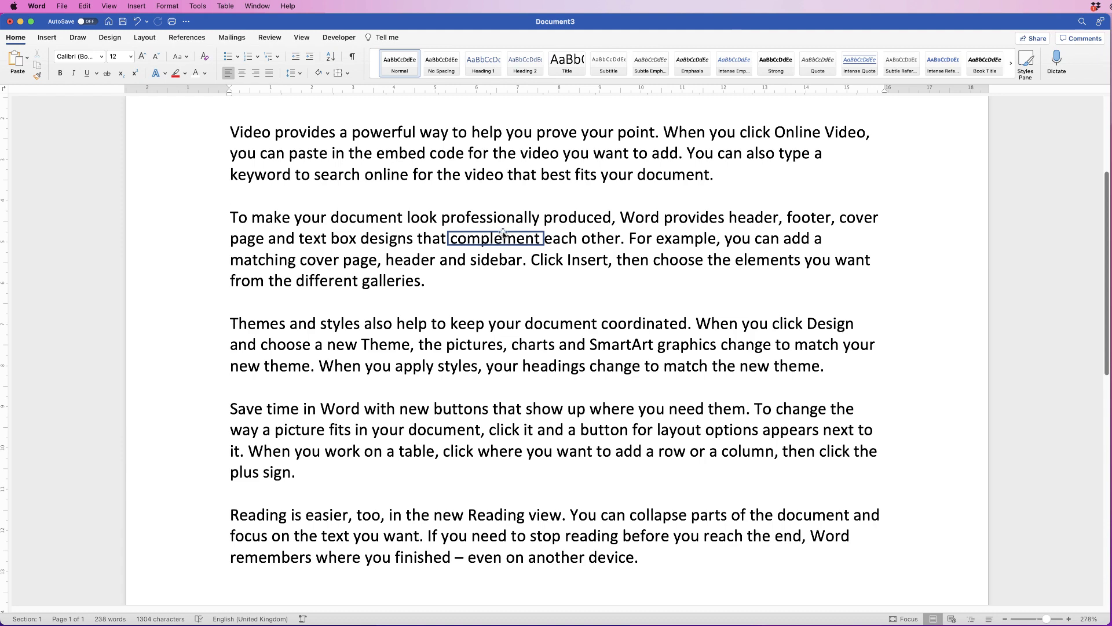
Set the box height around 'complement' to about 0.46 cm
left_click(503, 232)
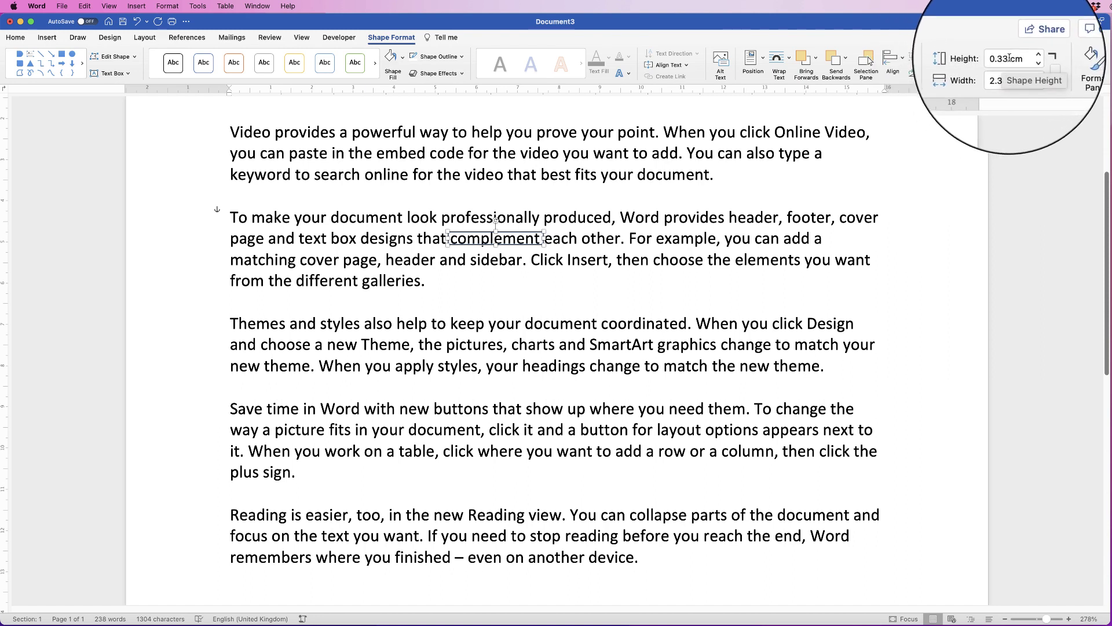
left_click(1027, 54)
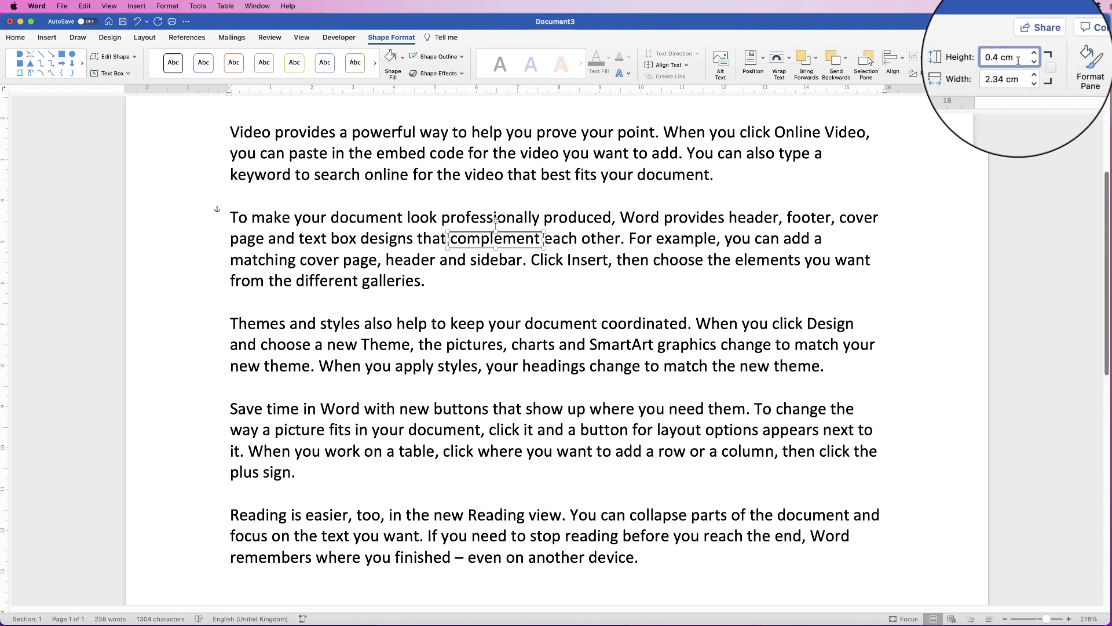
left_click(1005, 58)
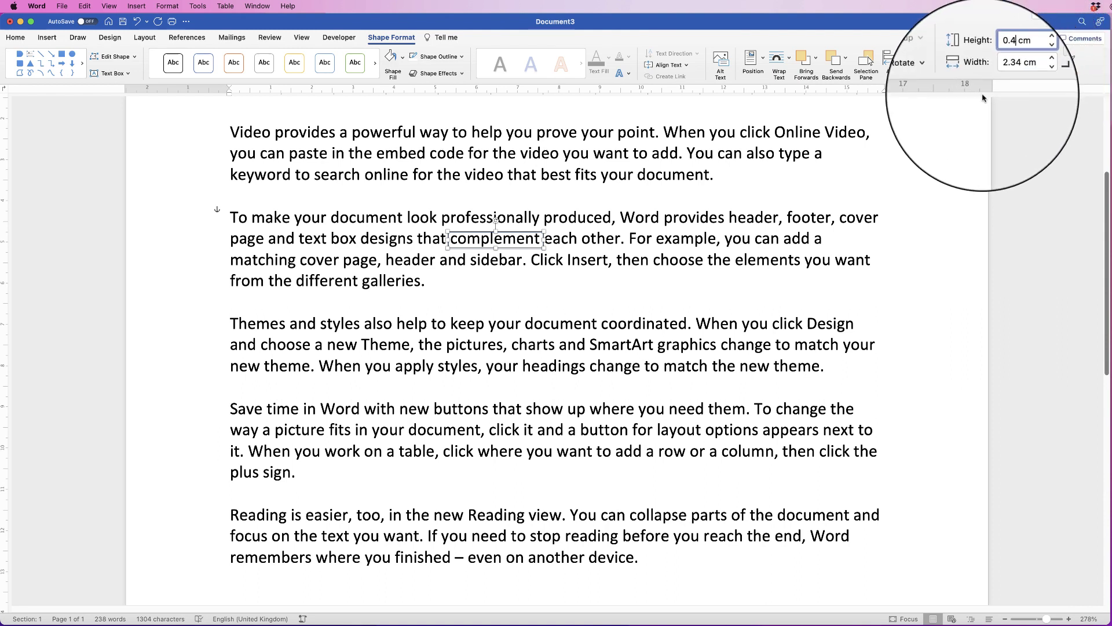
type("5")
key("Return")
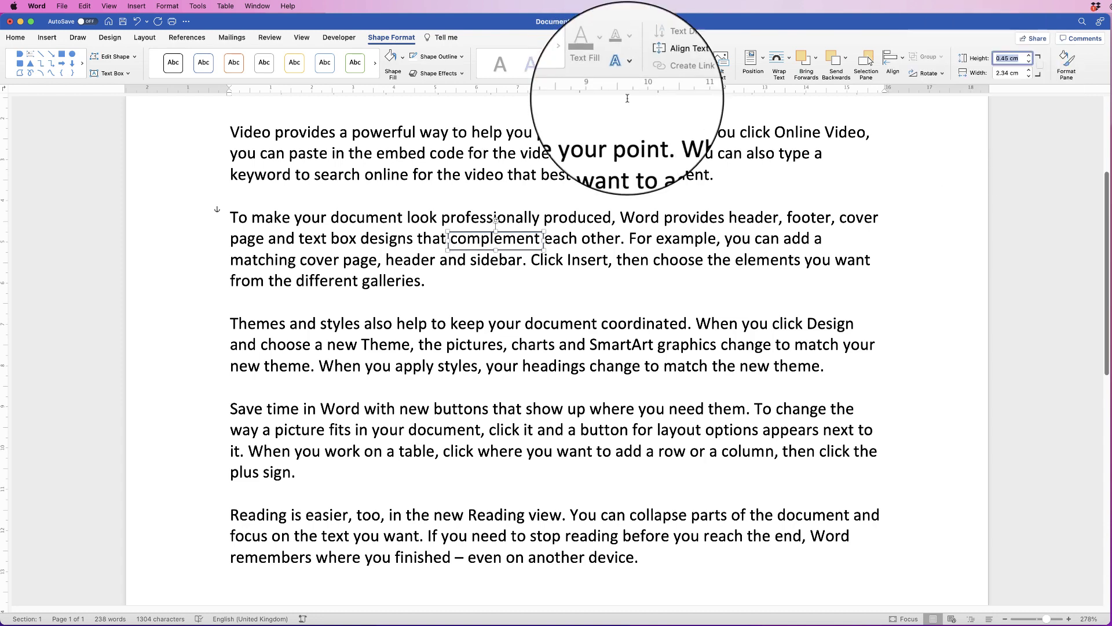
left_click(498, 236)
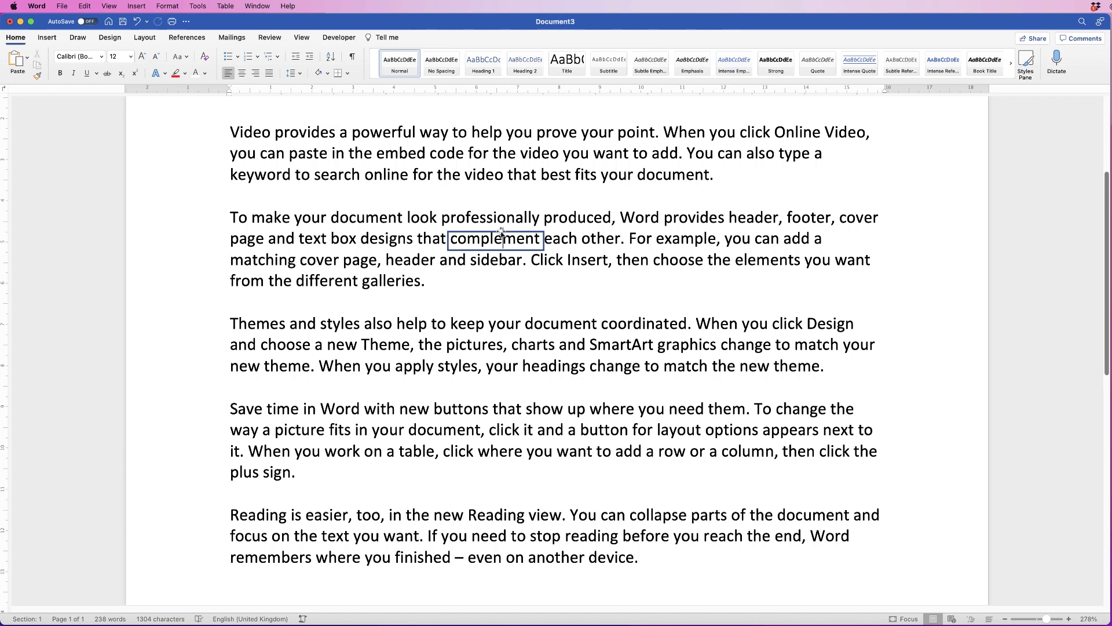
Trim the box width to 2.3 cm so it frames 'complement' snugly
double_click(499, 233)
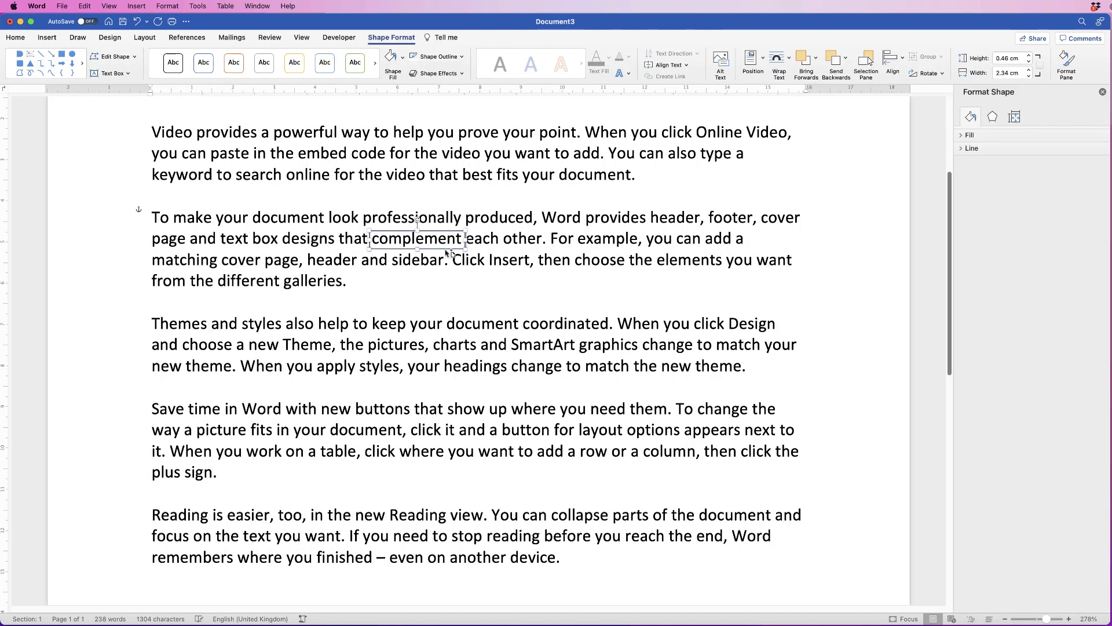
left_click(485, 260)
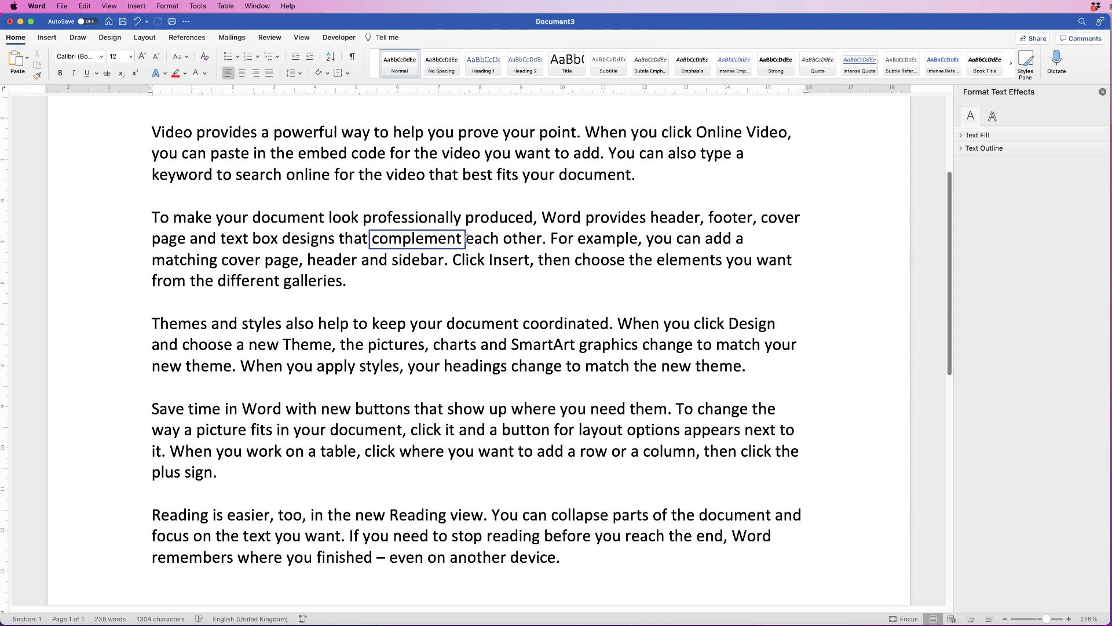
left_click(450, 250)
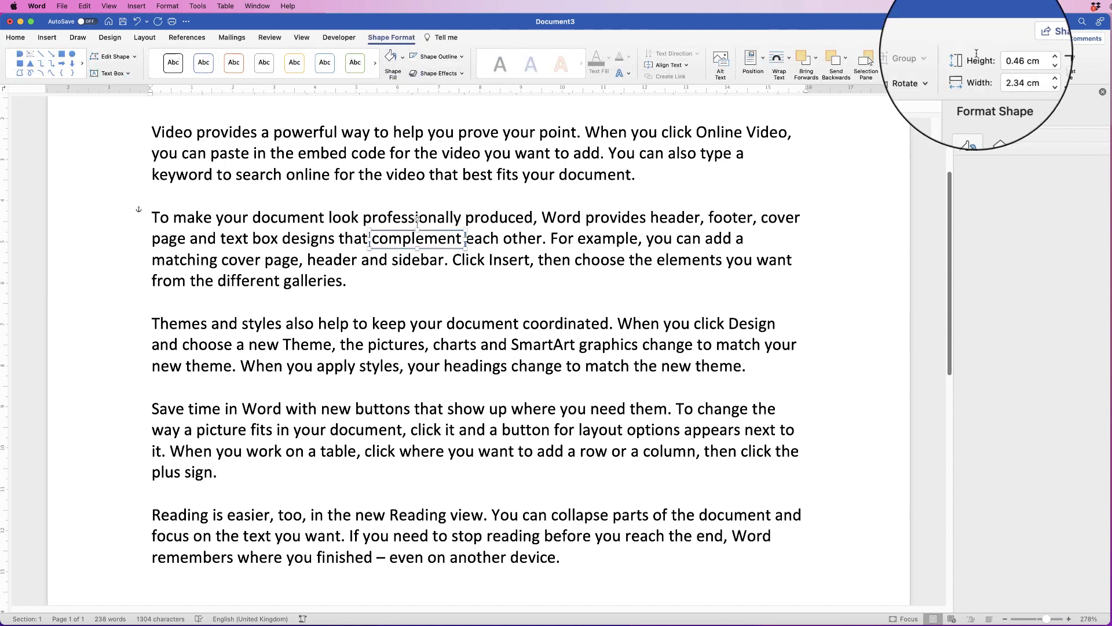
left_click(1008, 77)
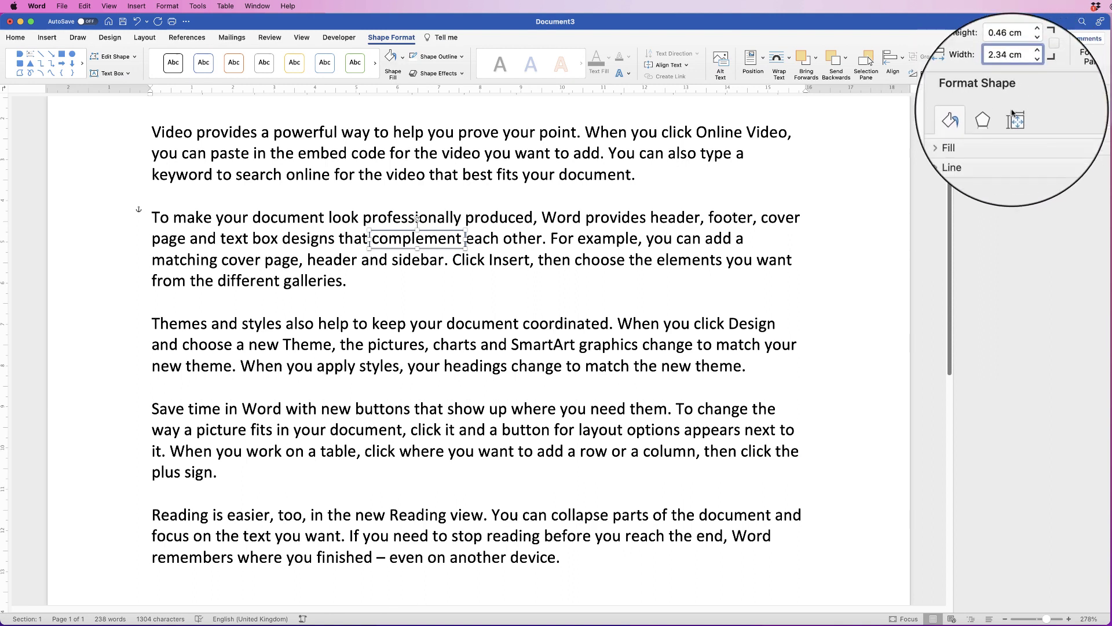
key("BackSpace")
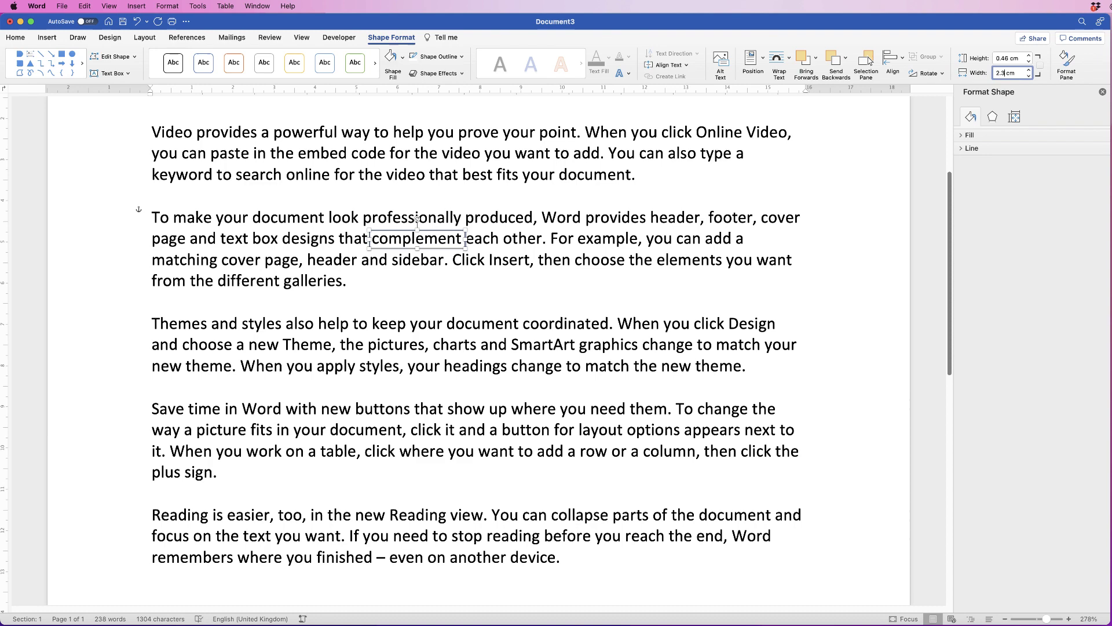
key("Return")
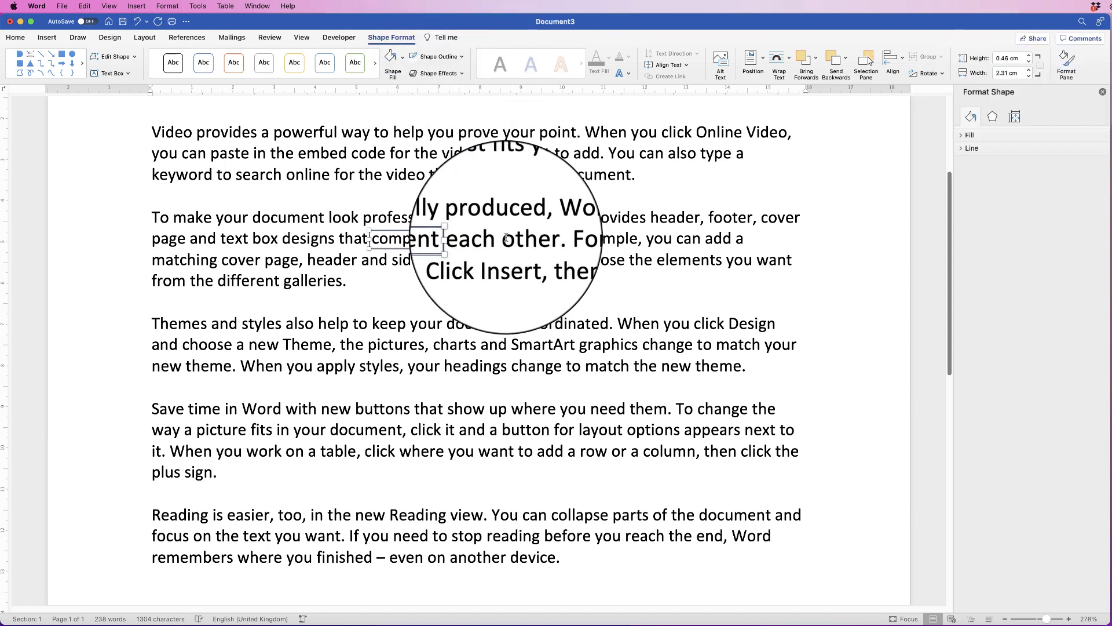
left_click(511, 271)
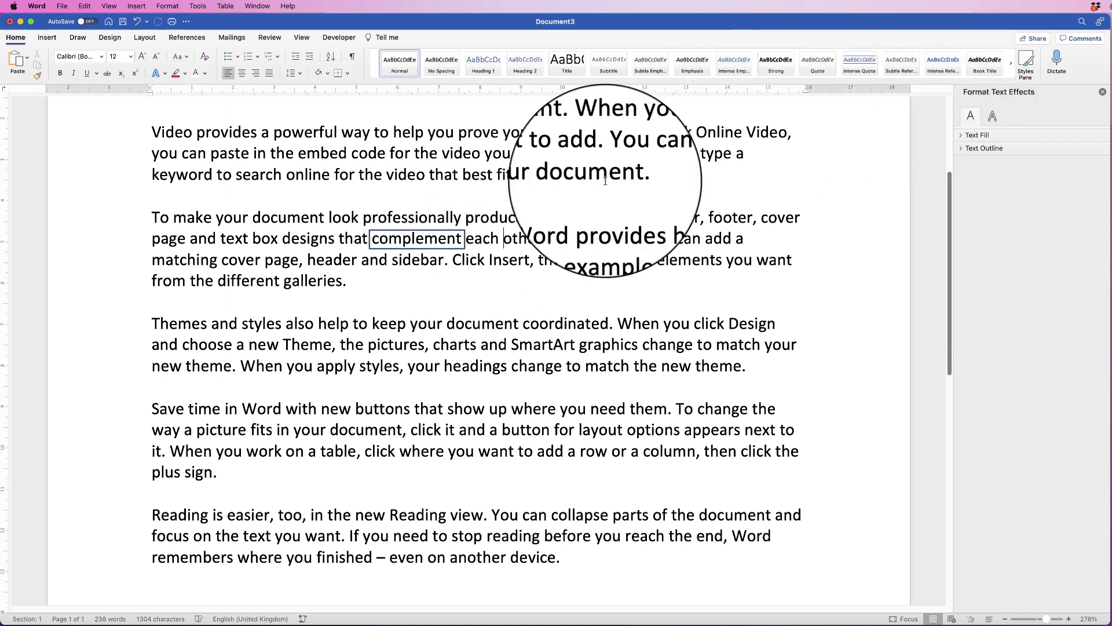
left_click(433, 230)
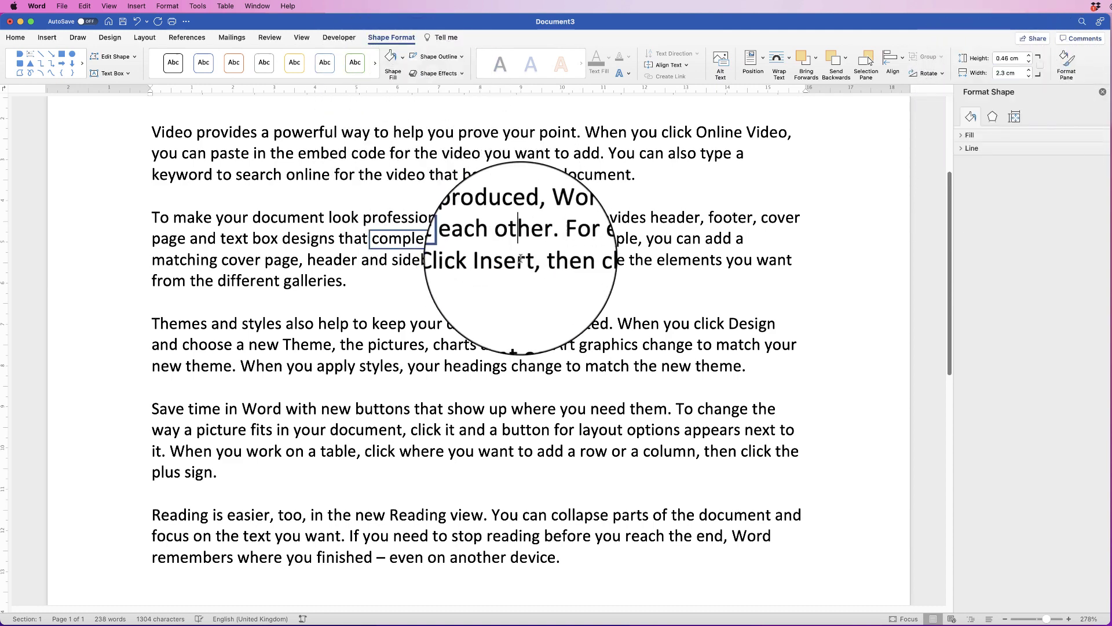
left_click(388, 308)
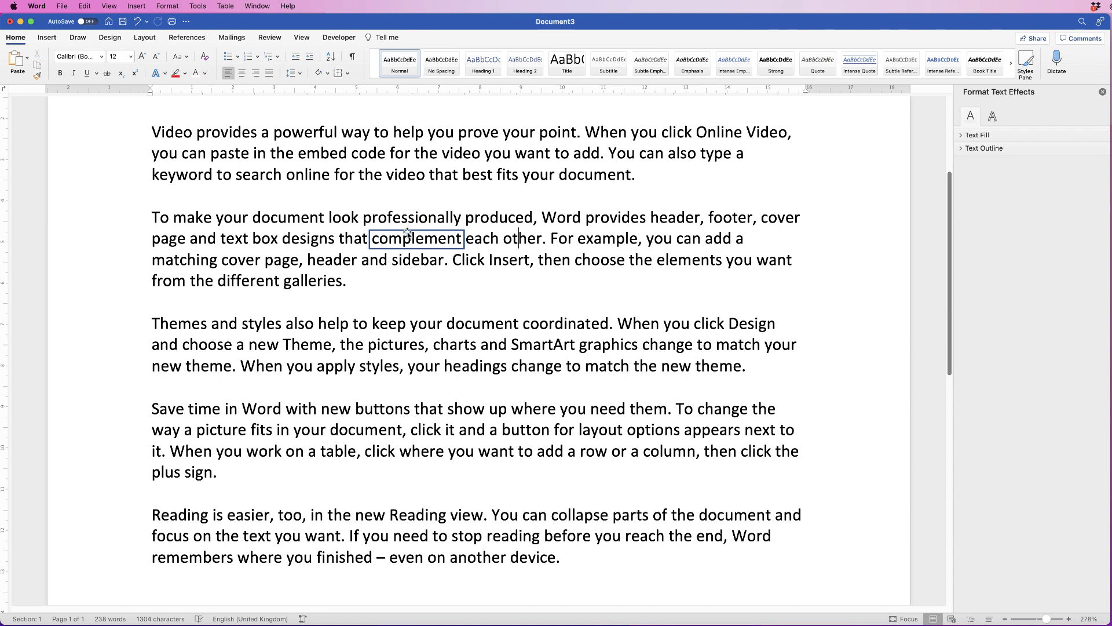
Give the box a light cyan-blue outline chosen from More Colours
left_click(407, 232)
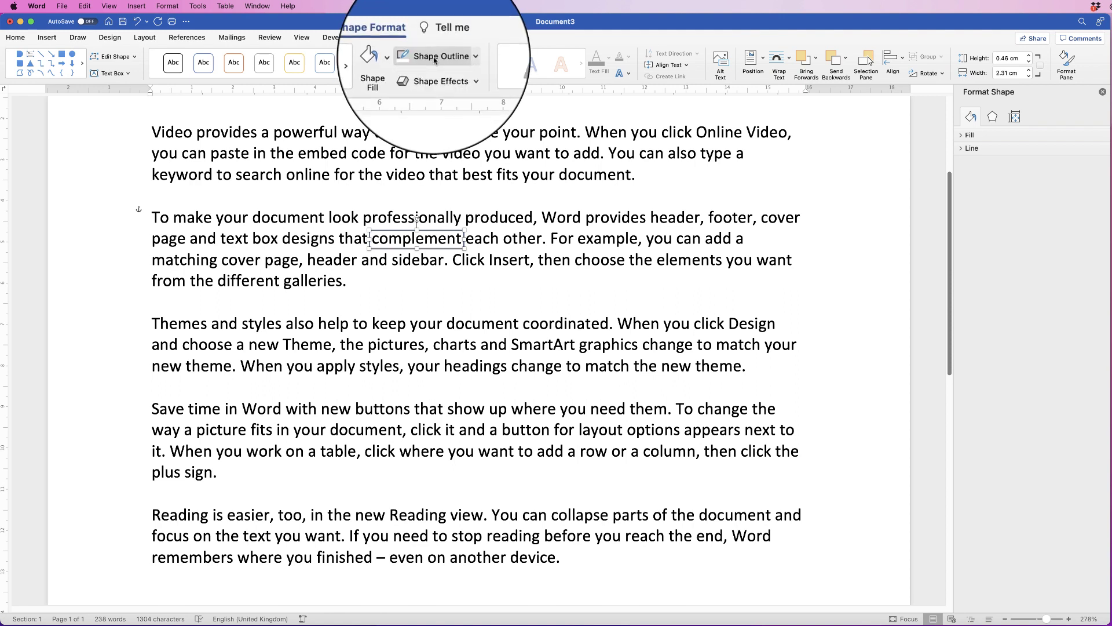
left_click(461, 58)
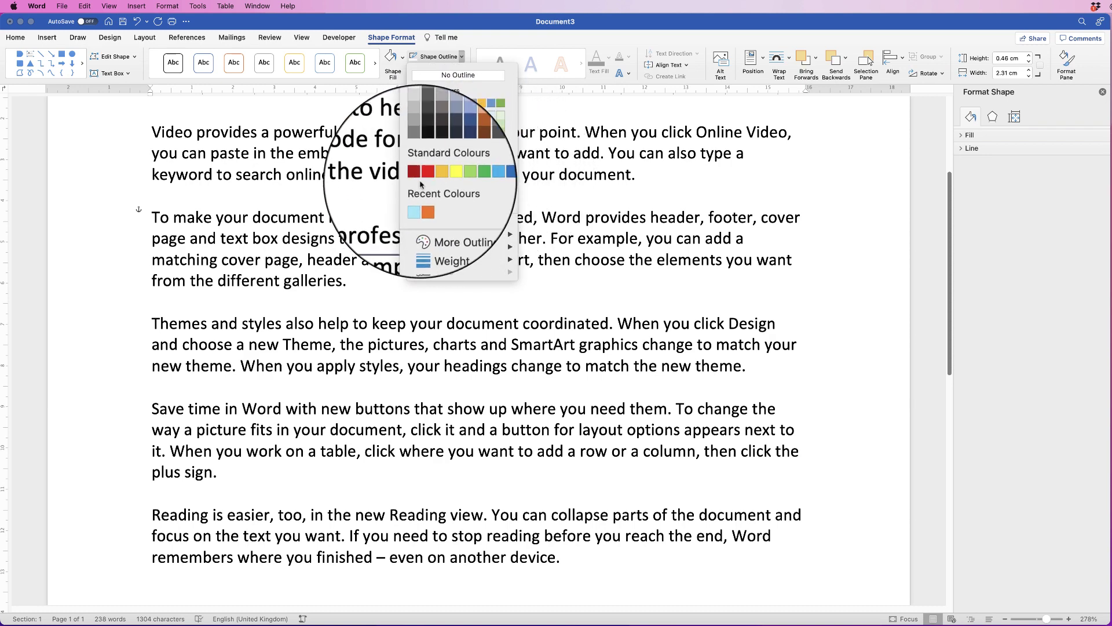
left_click(437, 226)
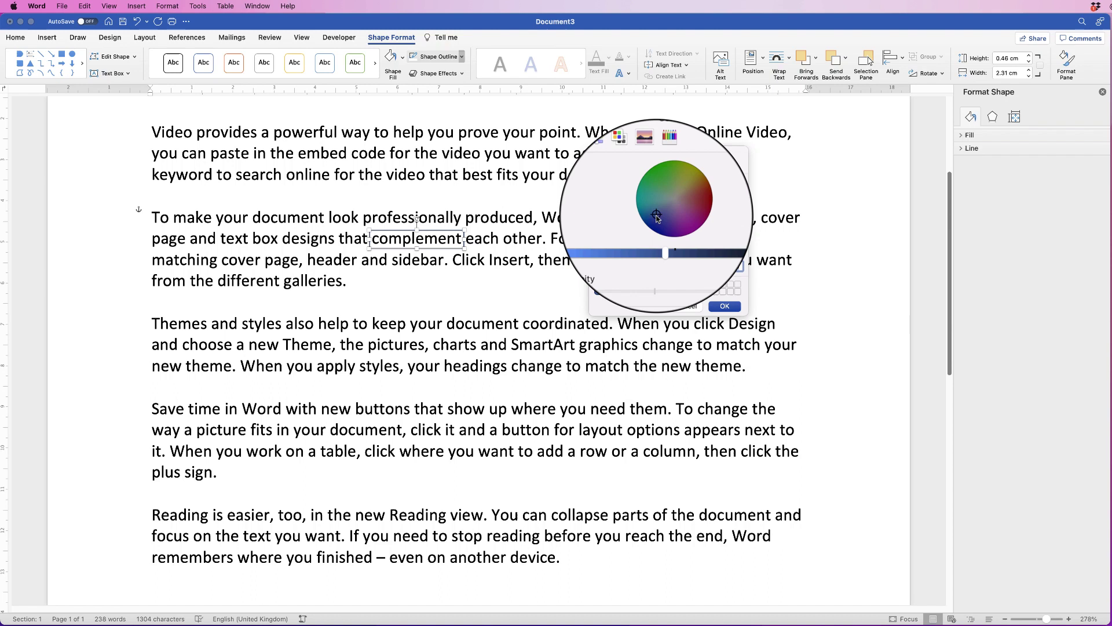
left_click(681, 204)
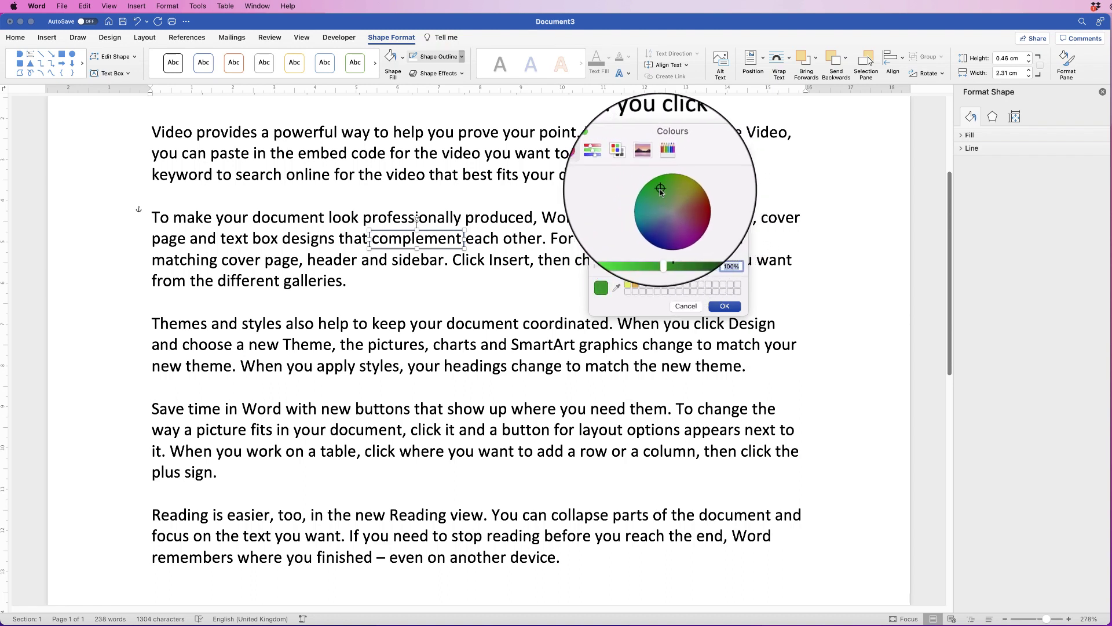
left_click(653, 209)
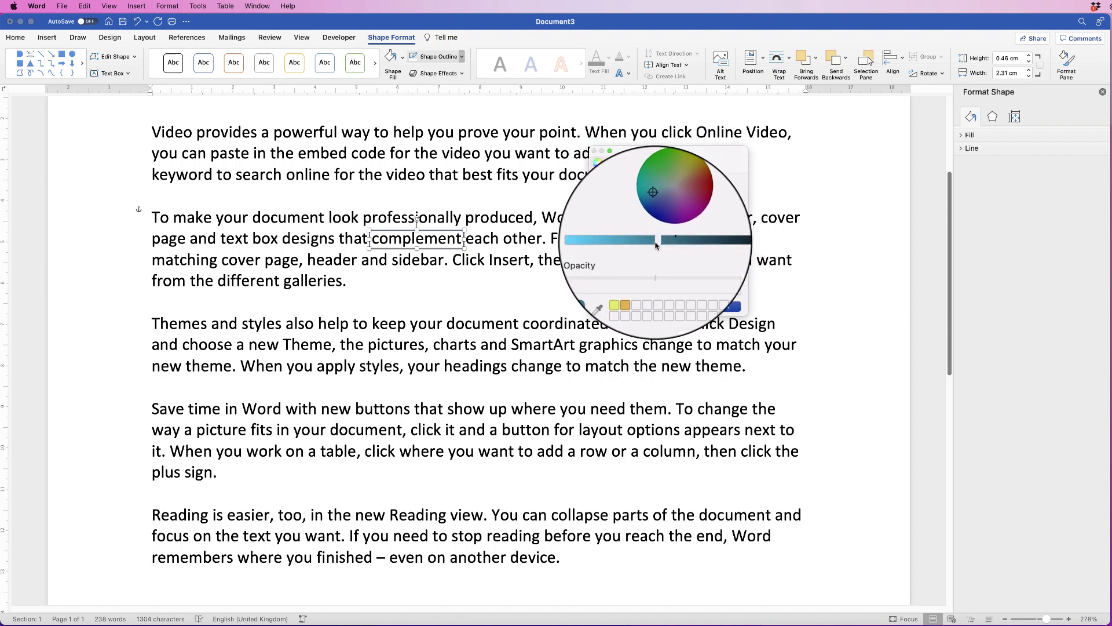
left_click_drag(659, 238, 583, 243)
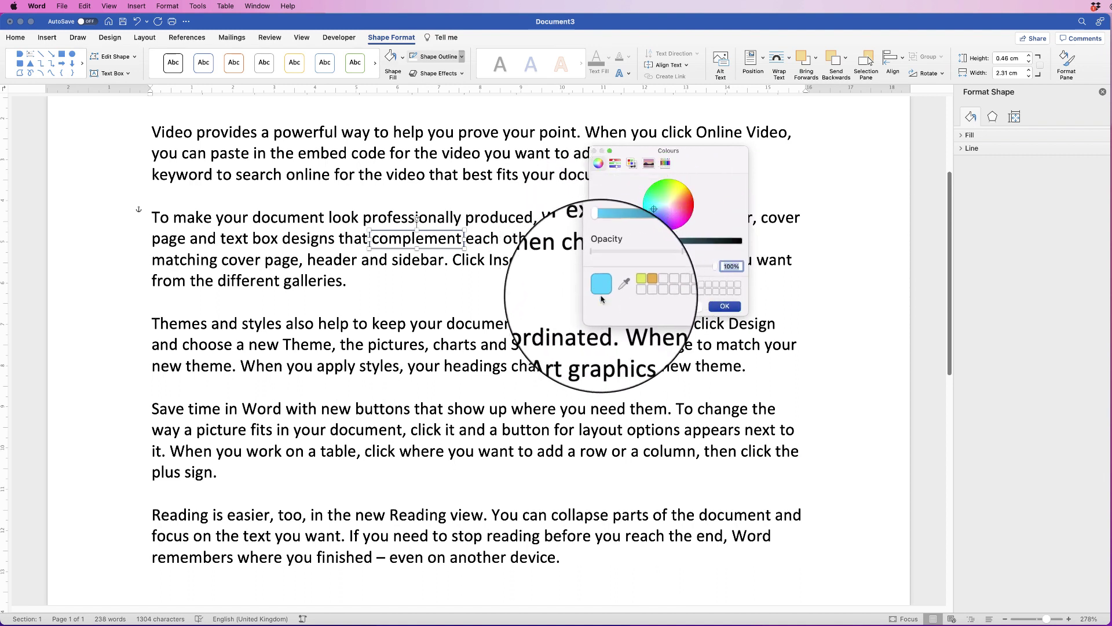
left_click(724, 305)
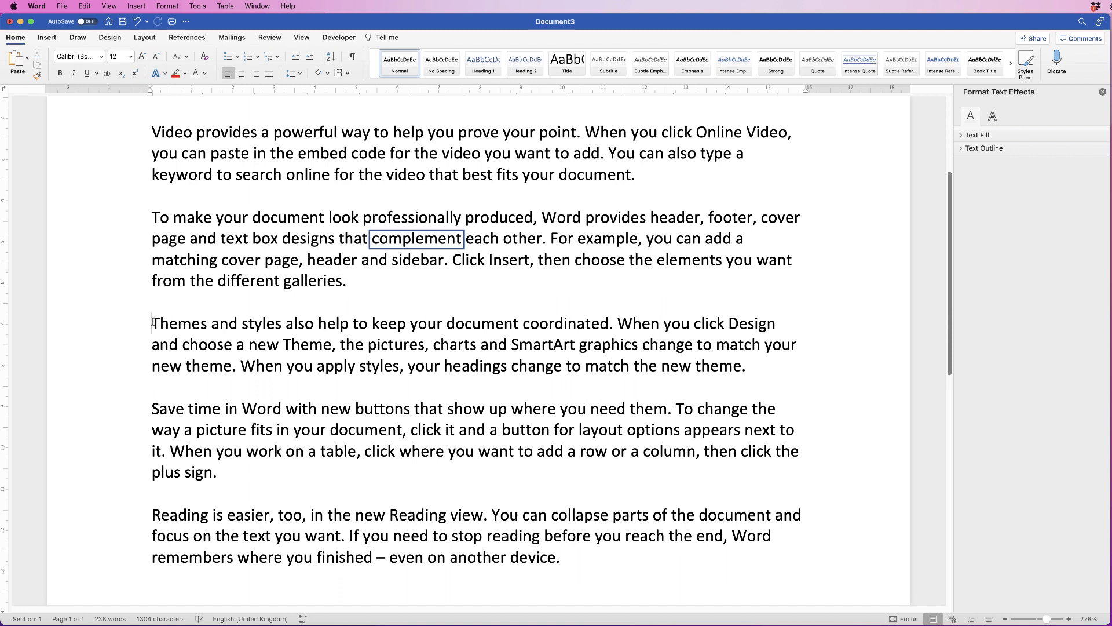
left_click_drag(153, 323, 564, 318)
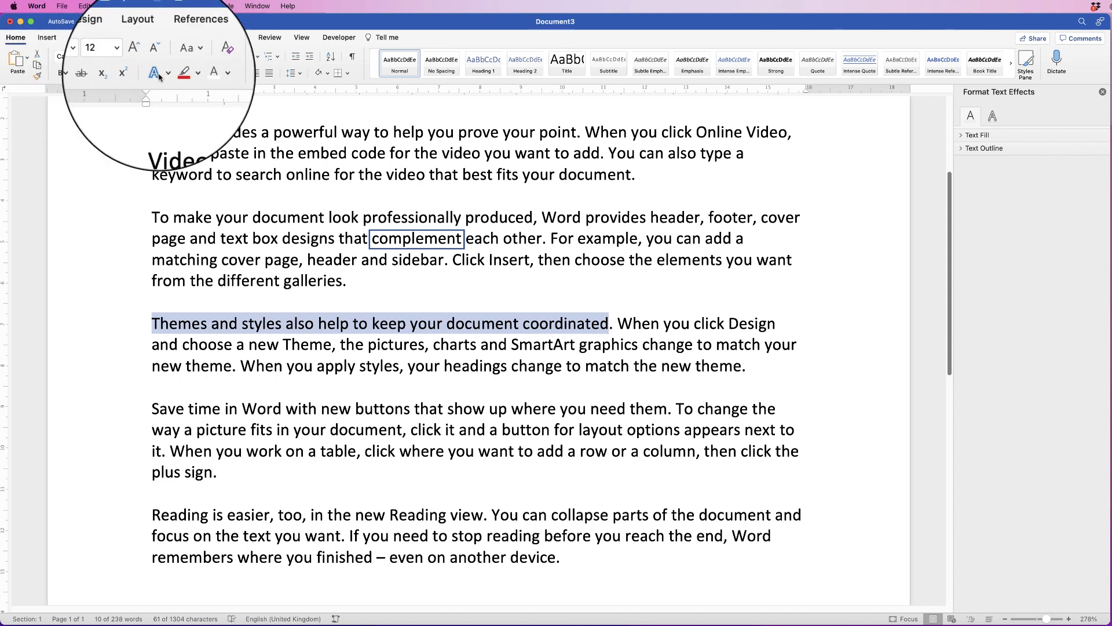
left_click(187, 74)
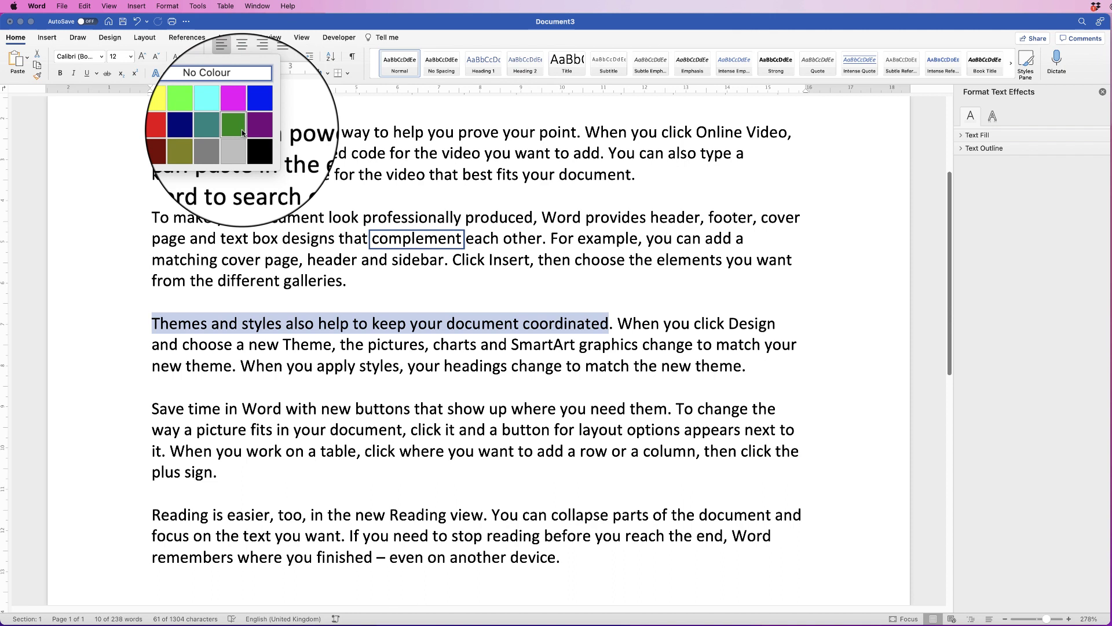
left_click(183, 128)
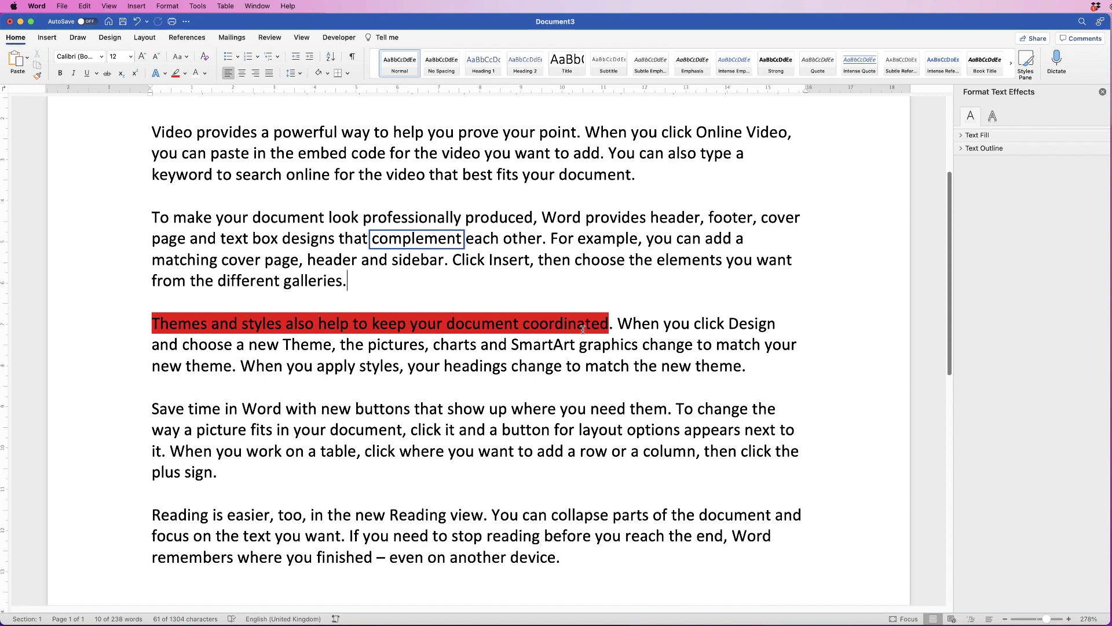
key("cmd+z")
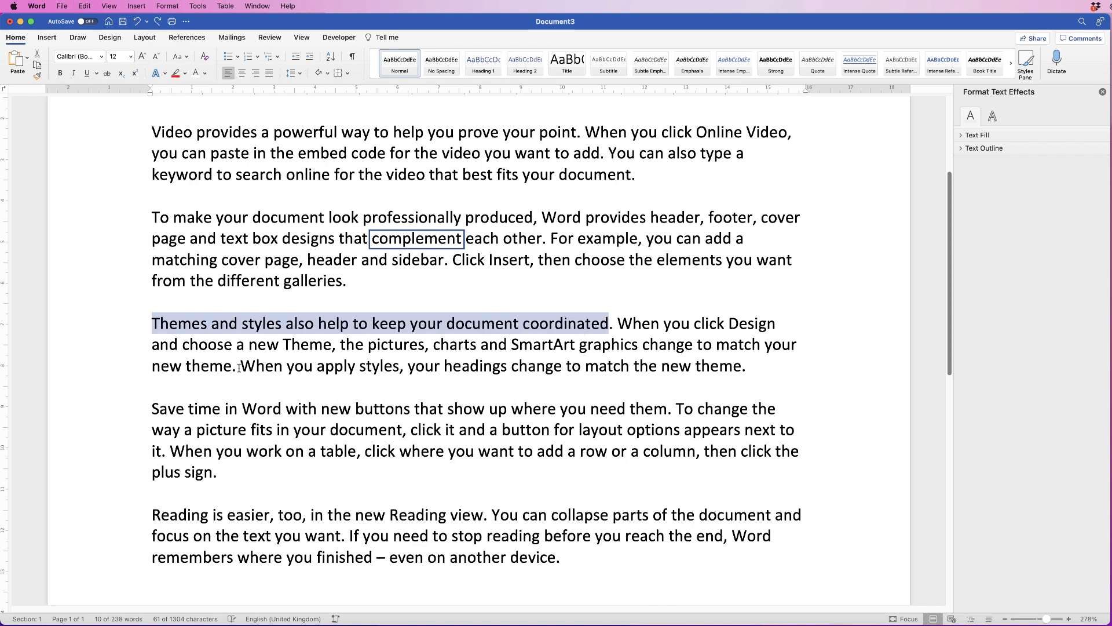
Draw a rectangle over the Themes and styles paragraph
left_click(241, 365)
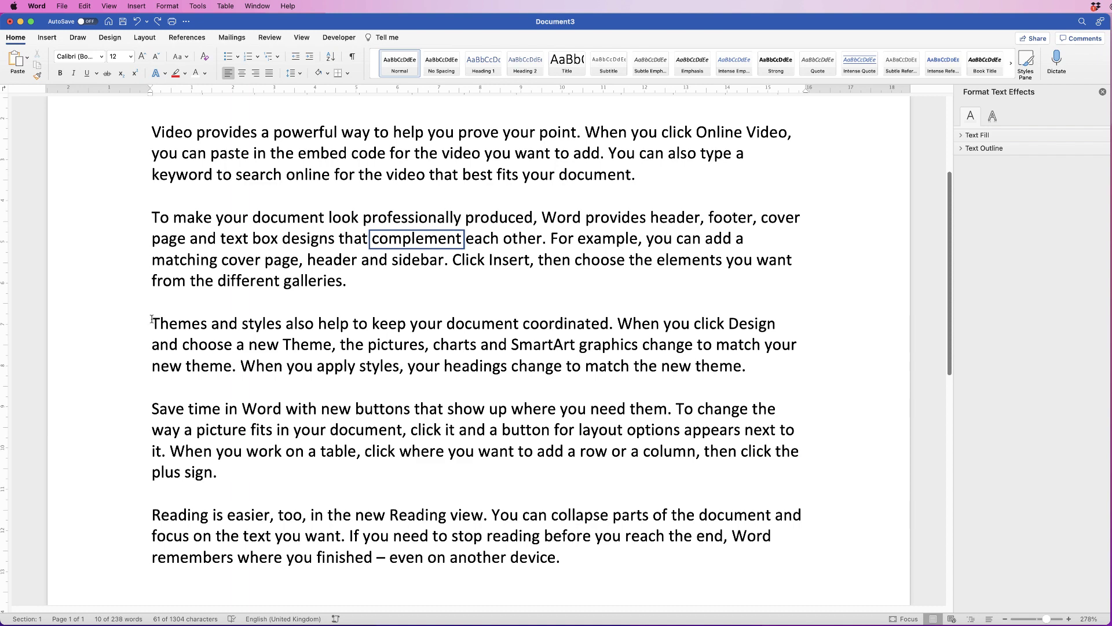
left_click(48, 38)
left_click(165, 60)
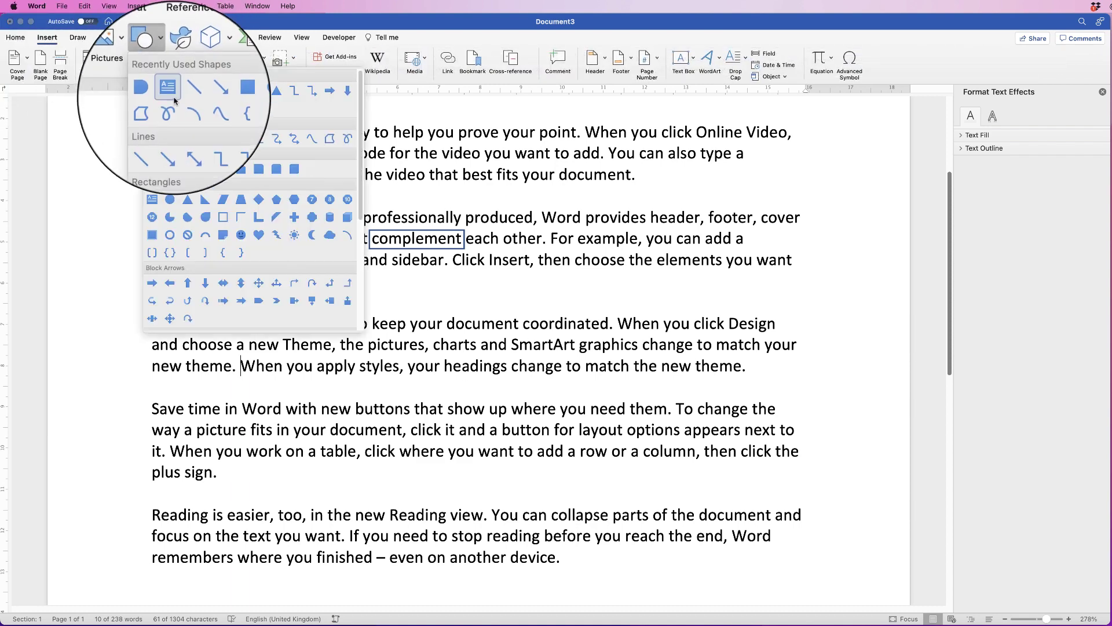
left_click(181, 204)
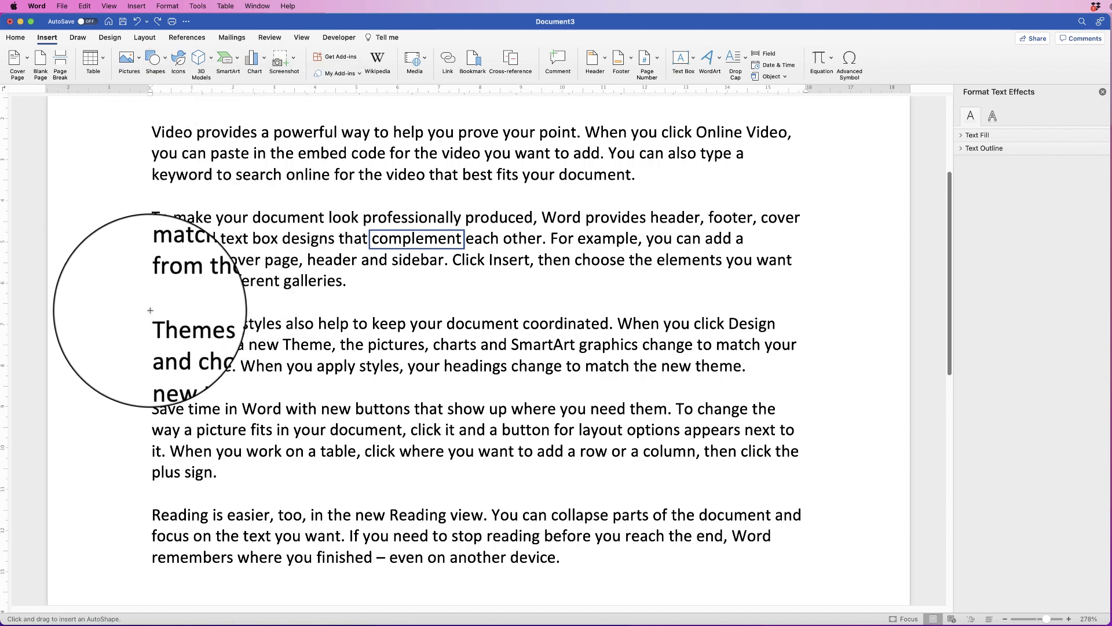
left_click_drag(150, 310, 806, 389)
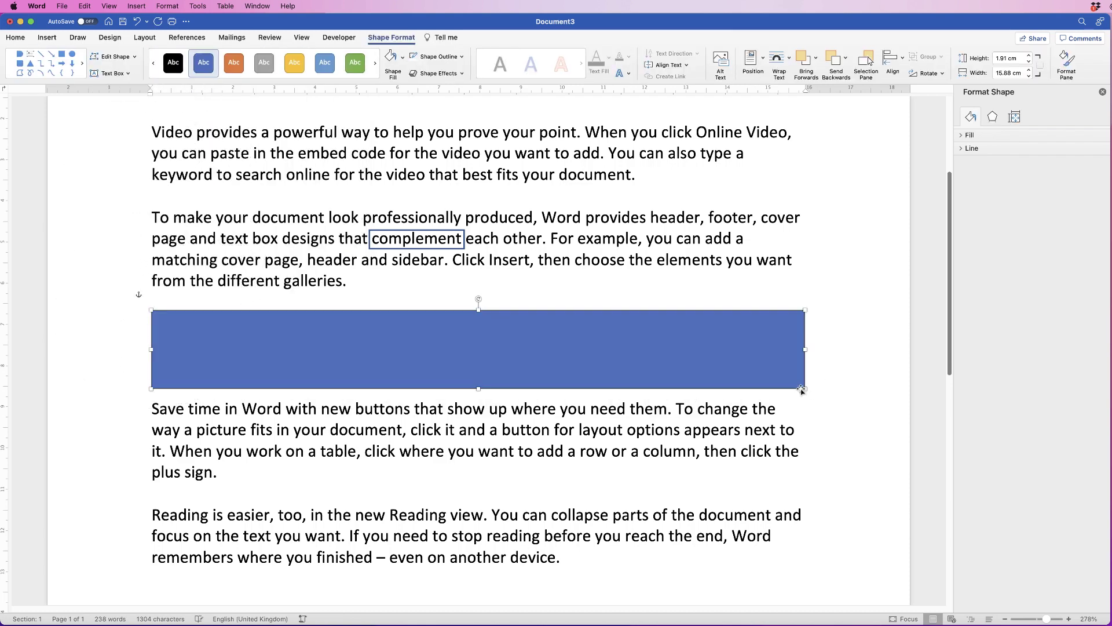
Remove the rectangle's fill and widen its left edge to about 16.09 cm wide
left_click(401, 62)
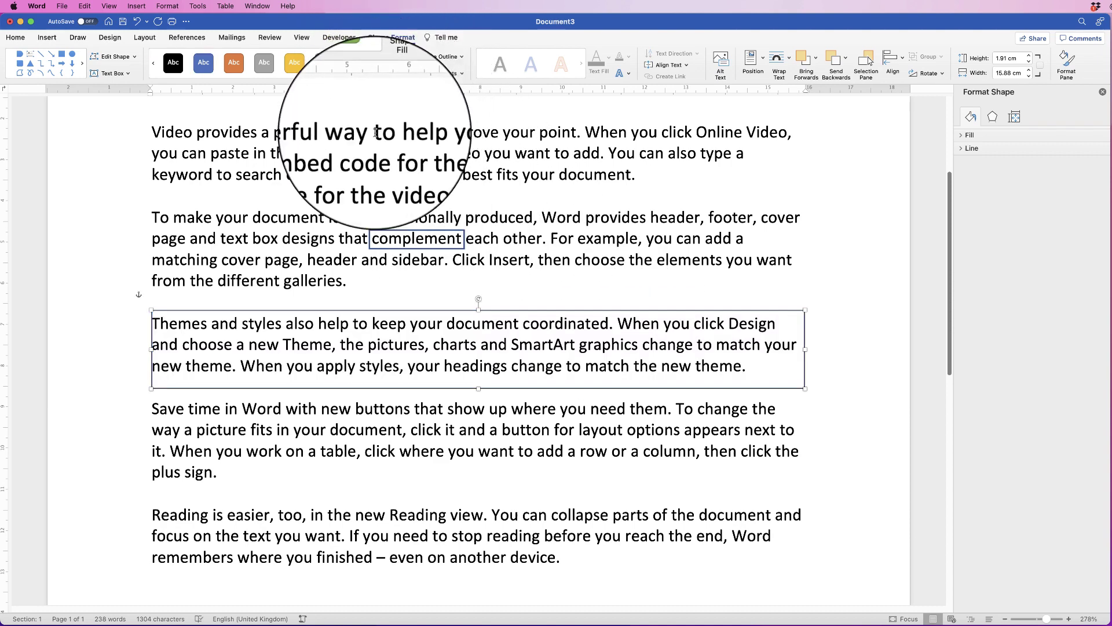
left_click_drag(150, 350, 142, 350)
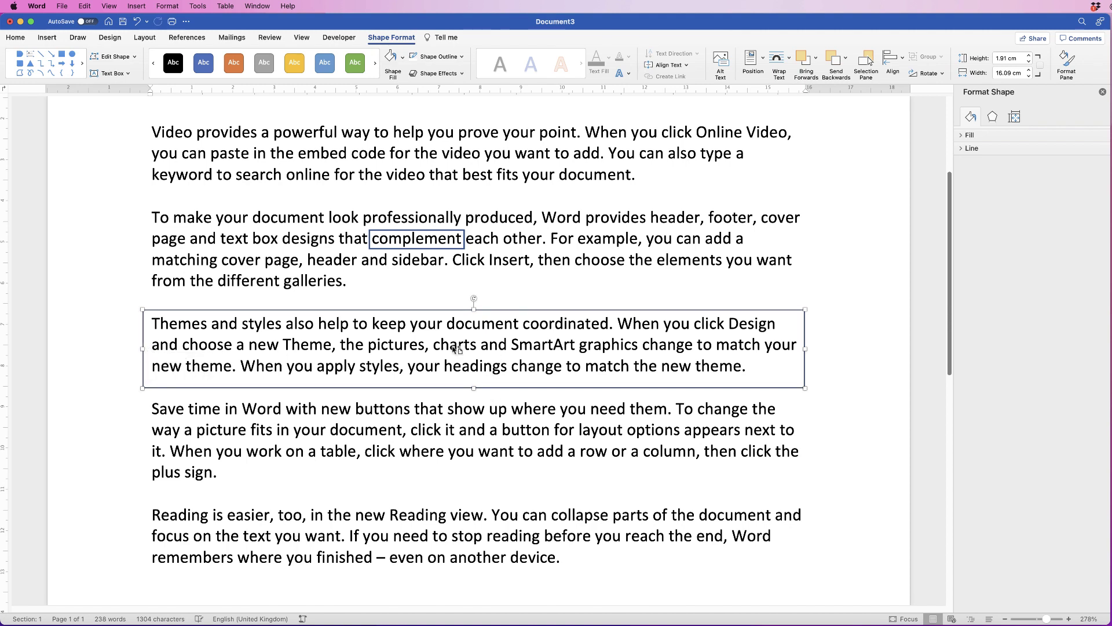
key("super+z")
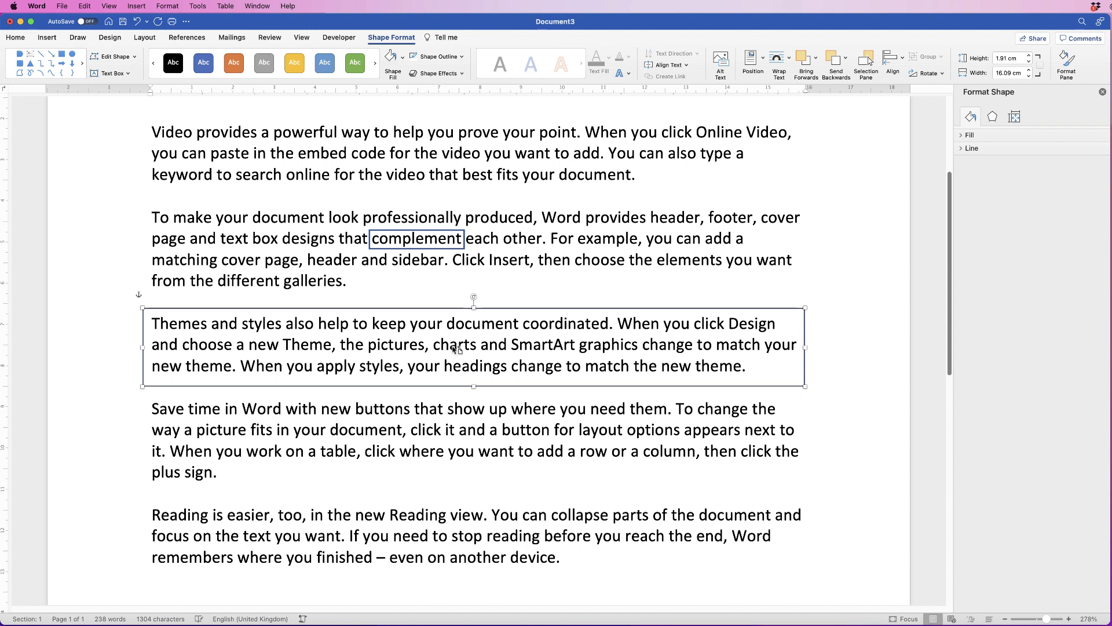
key("super+z")
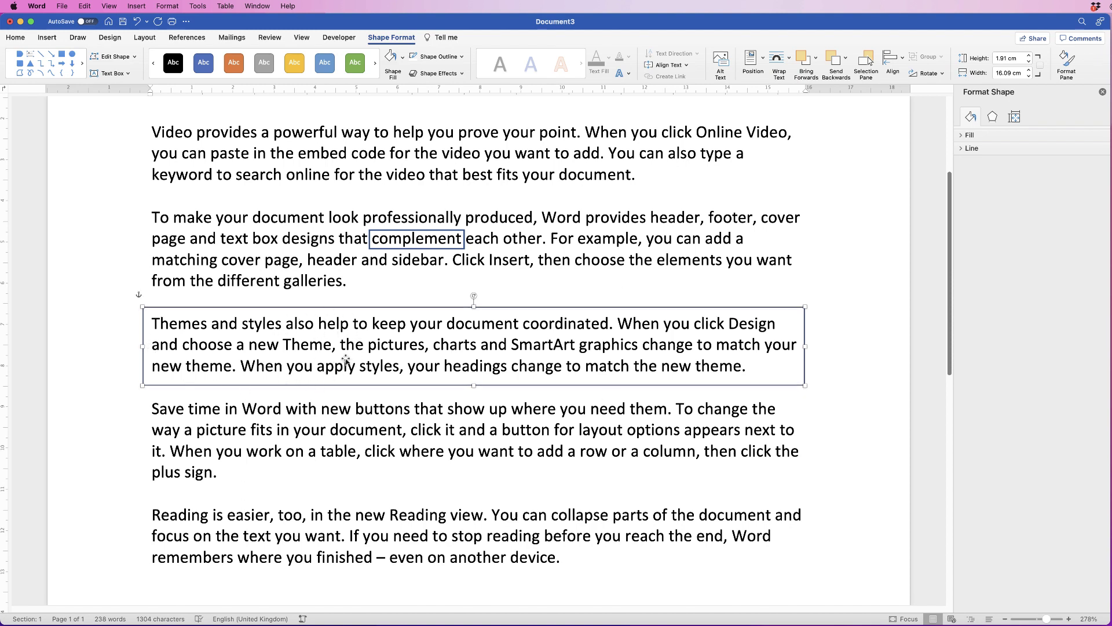
Fill the rectangle with light grey
left_click(400, 58)
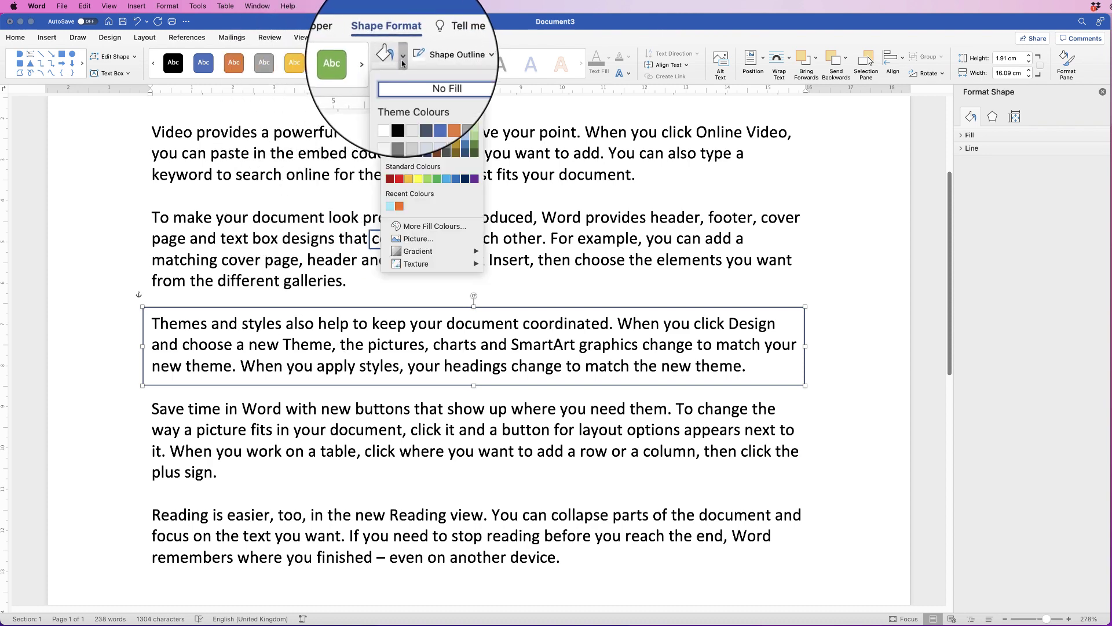
left_click(391, 131)
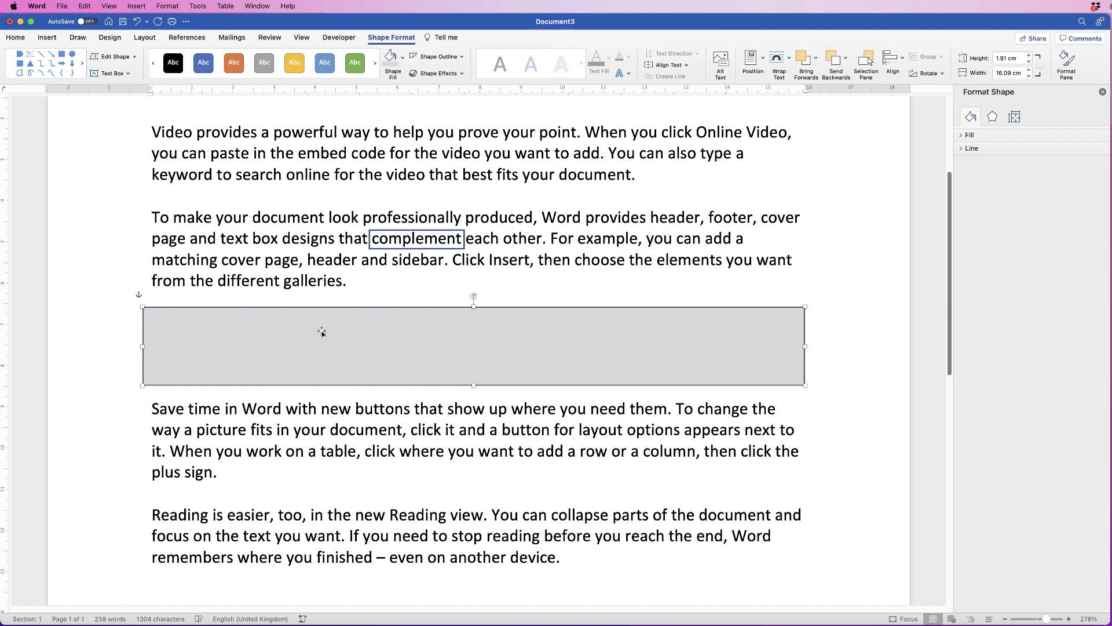
key("Escape")
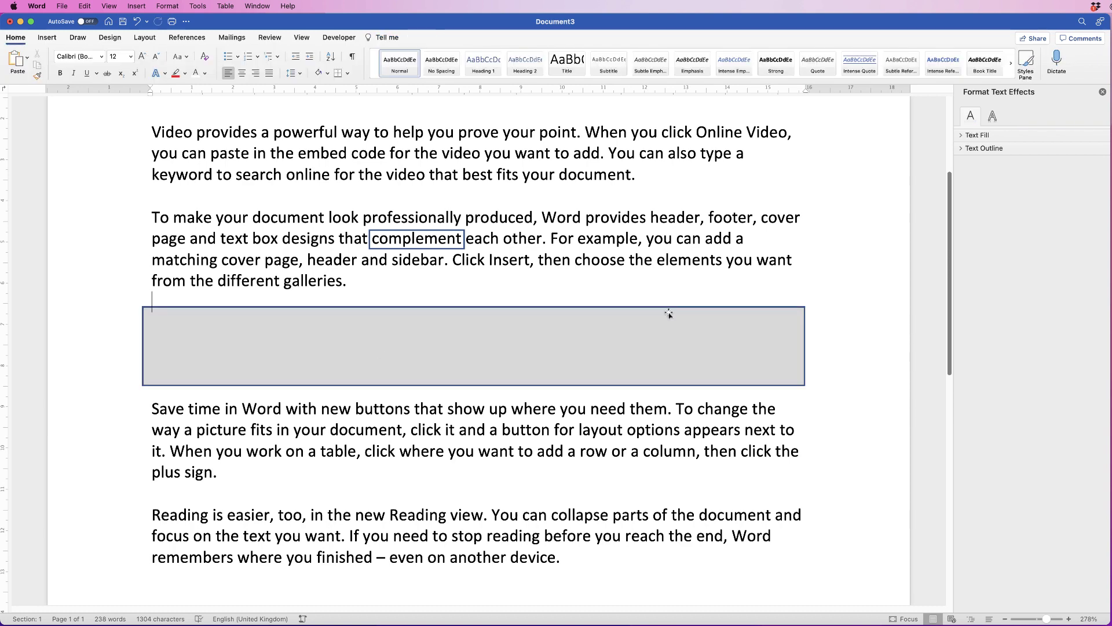
Set the grey rectangle's text wrapping to Behind Text so the paragraph shows
left_click(655, 334)
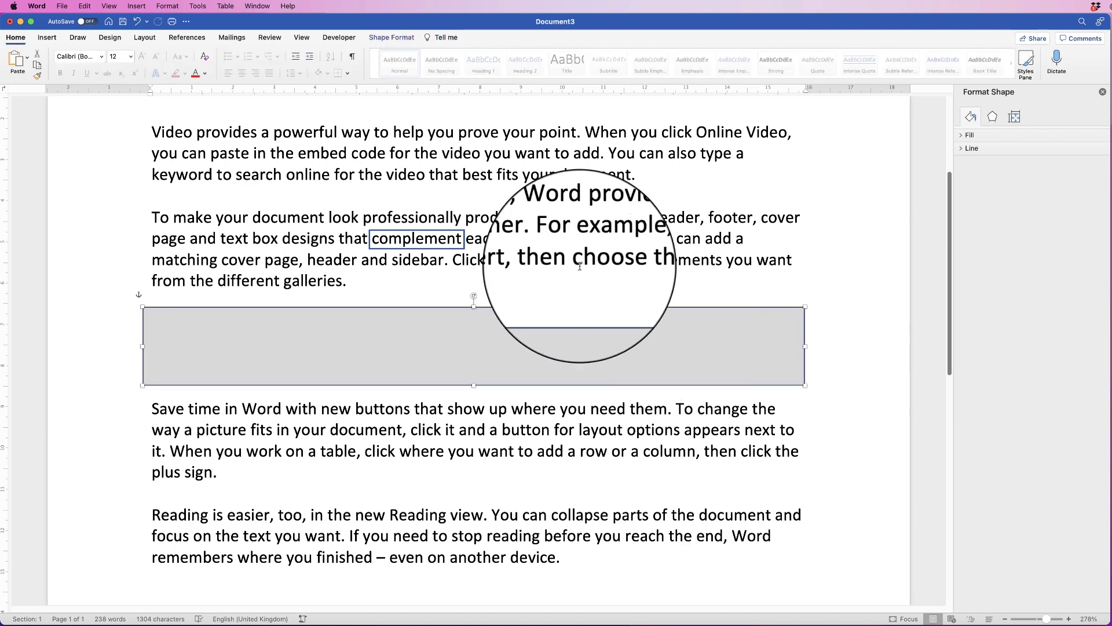
left_click(391, 37)
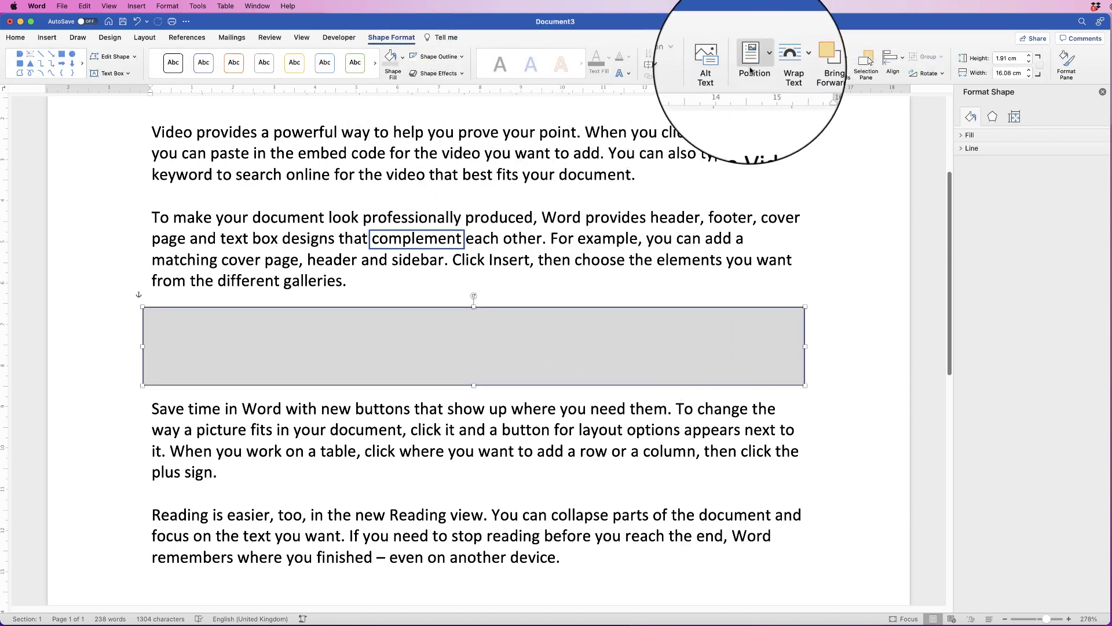
left_click(789, 62)
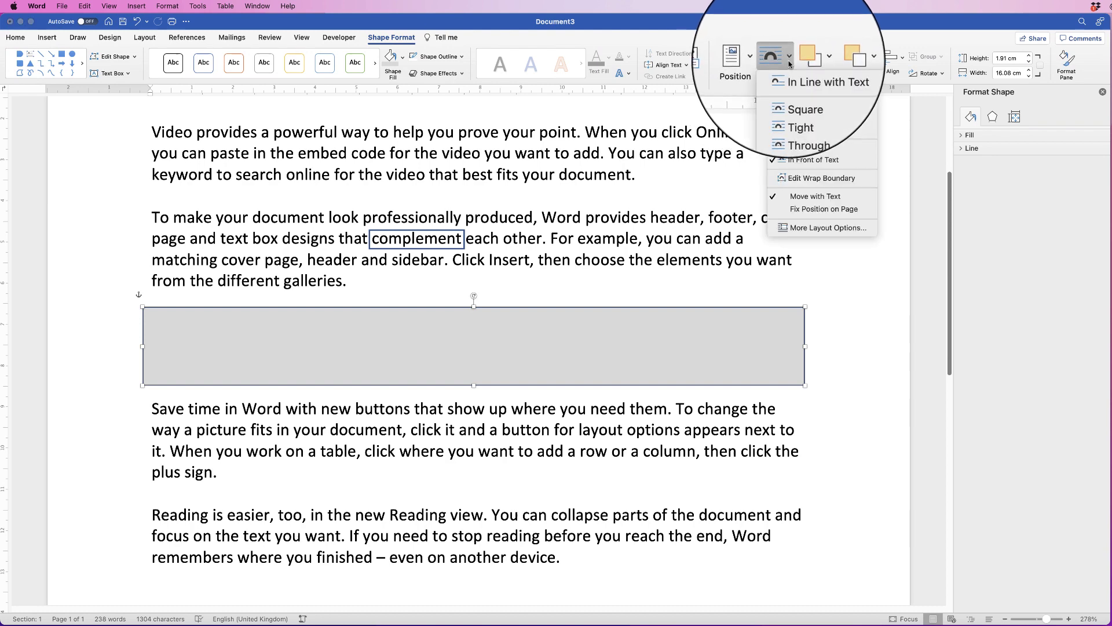
left_click(811, 147)
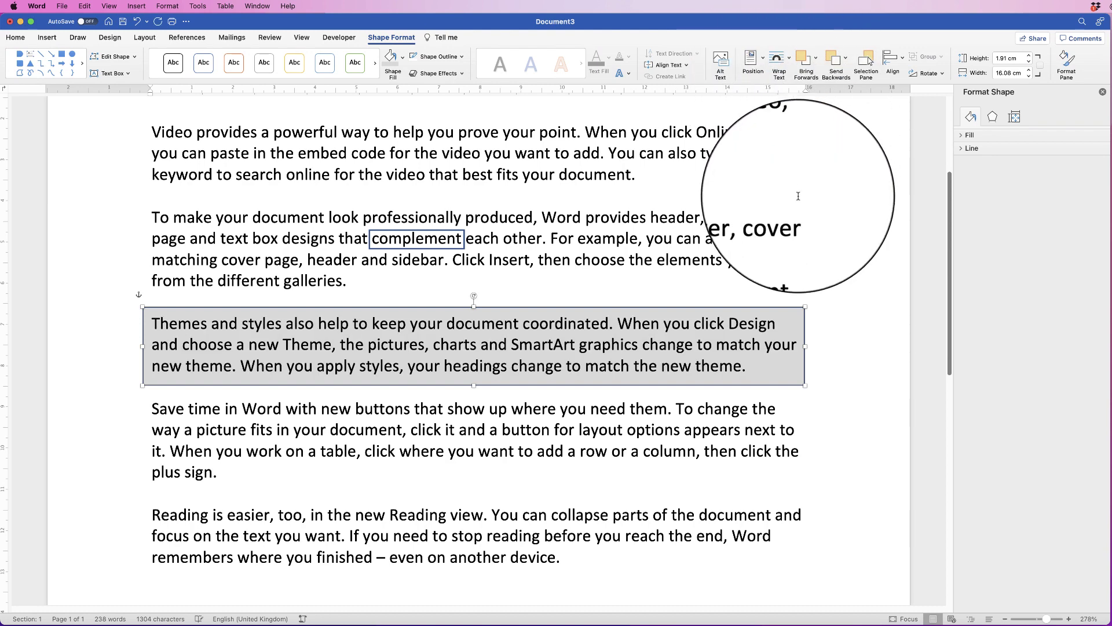
left_click(724, 280)
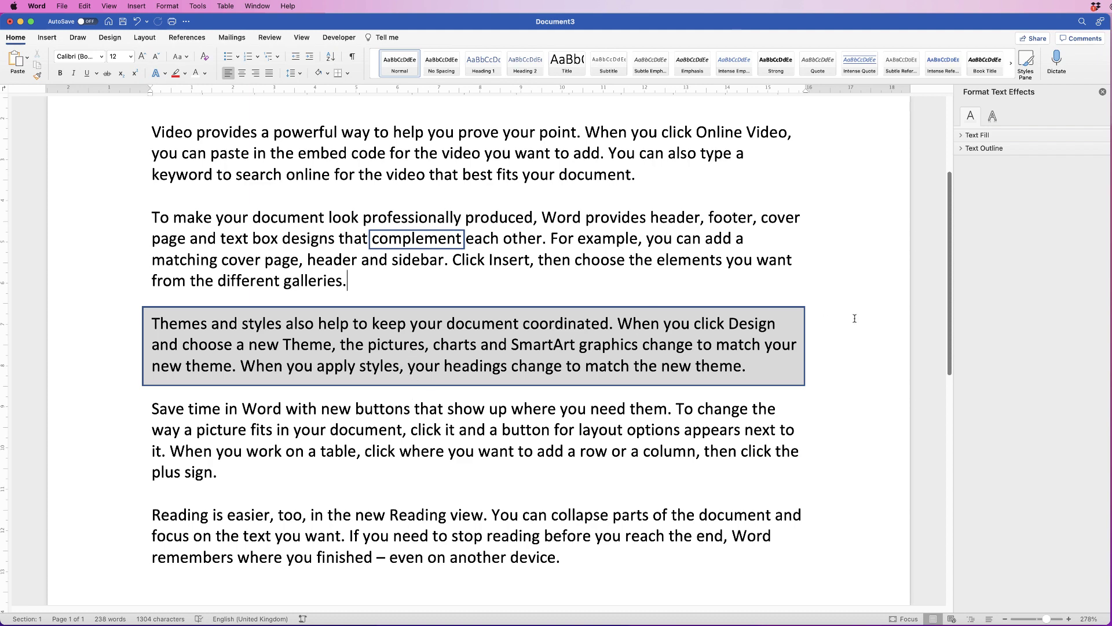
Add a blank line and draw a text box below the grey paragraph
scroll(950, 353, "down", 5)
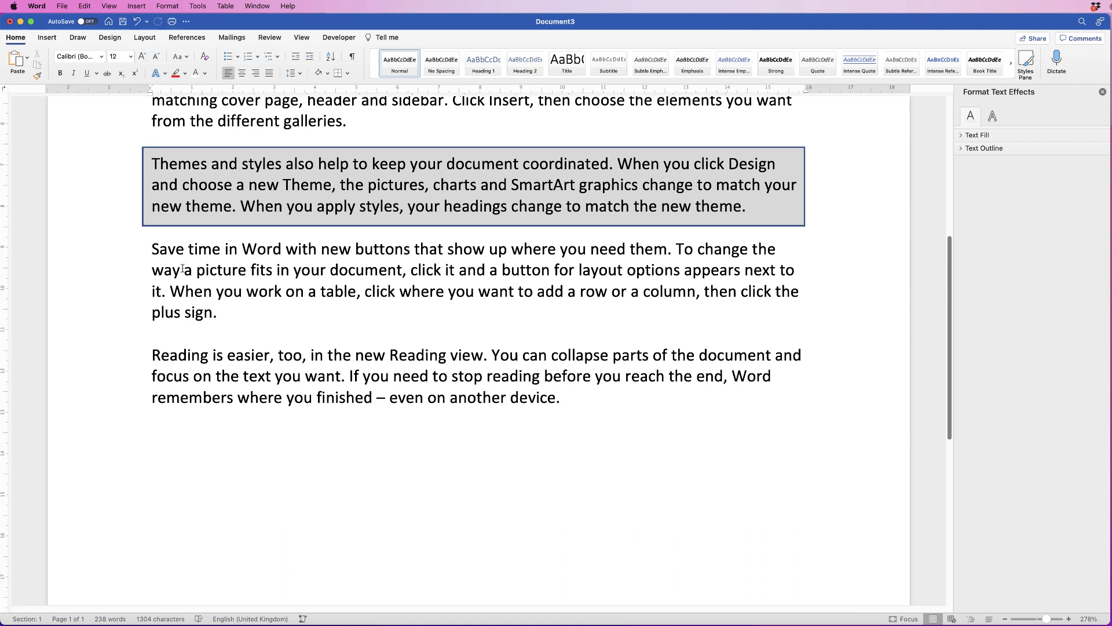
key("Return")
key("Return")
key("Return")
key("Return")
key("Return")
key("Return")
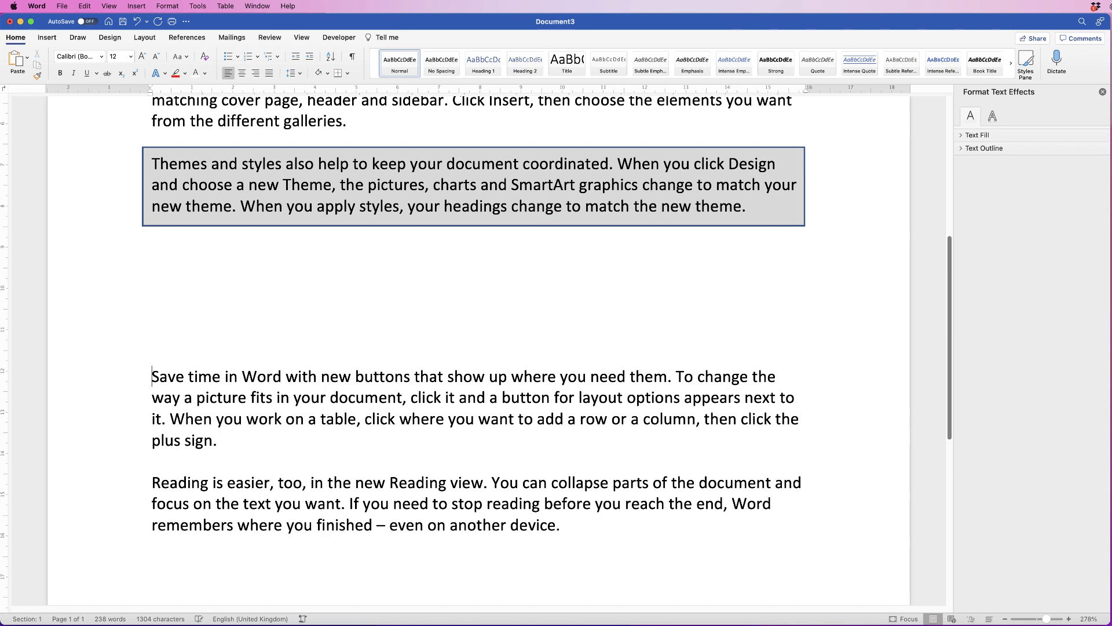
left_click(47, 37)
left_click(692, 57)
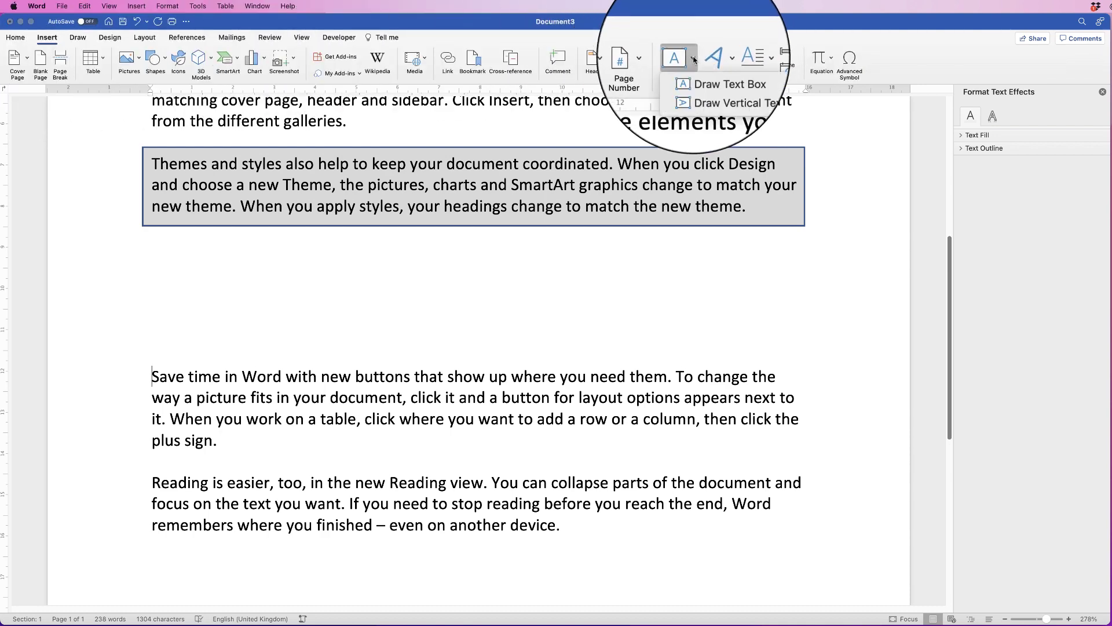
left_click(704, 86)
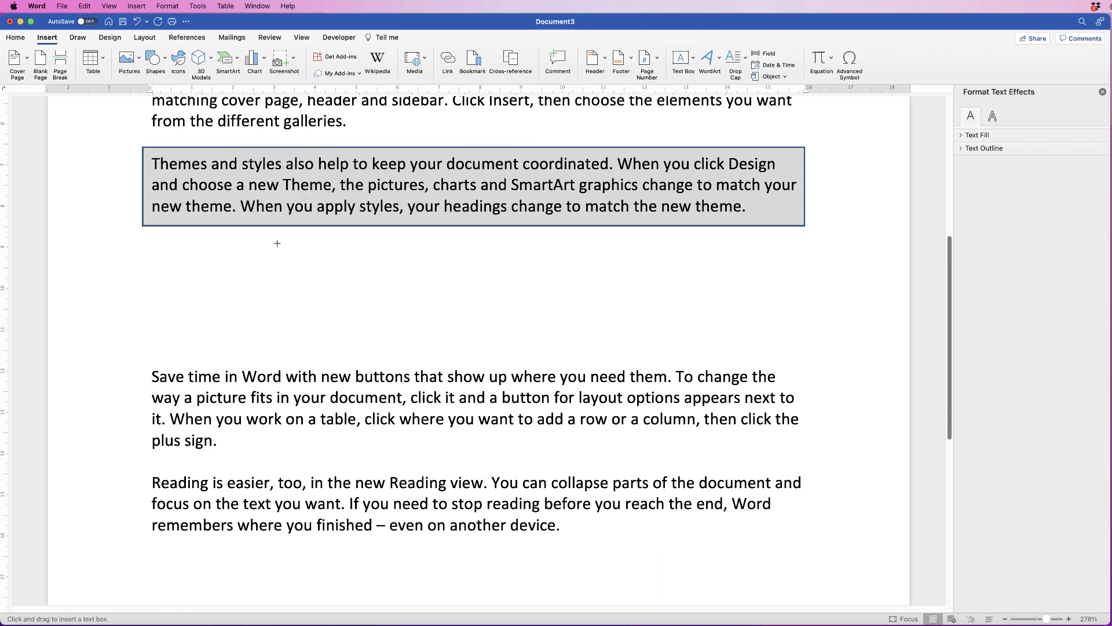
left_click_drag(273, 242, 675, 354)
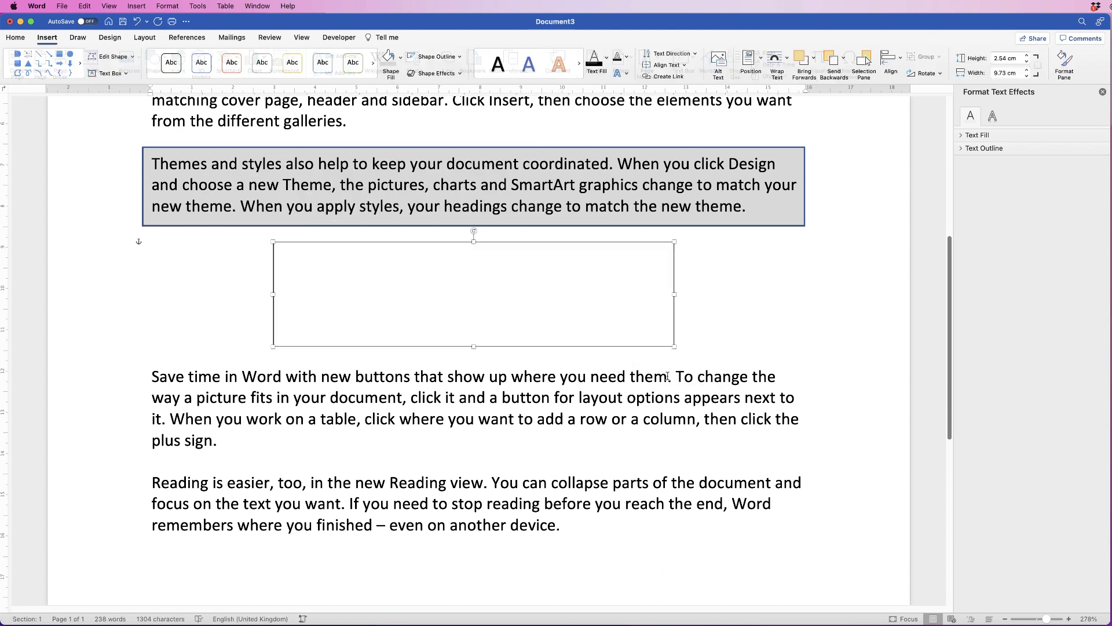
Paste the 'Save time in Word' paragraph into the text box and resize it to fit
left_click_drag(224, 440, 152, 376)
key("super+c")
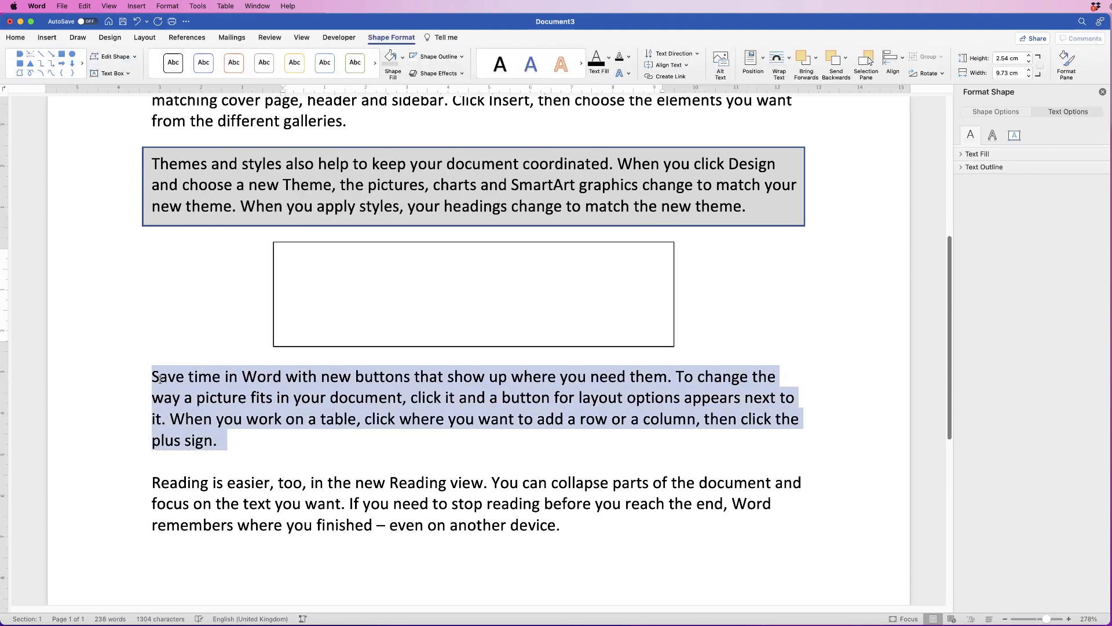
left_click(321, 256)
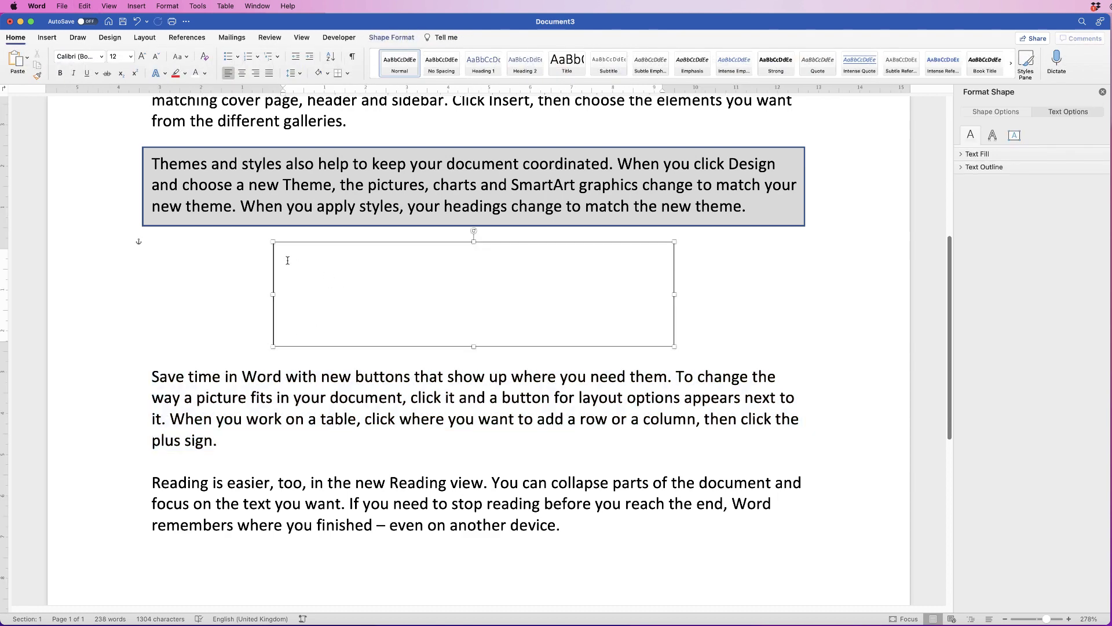
key("super+v")
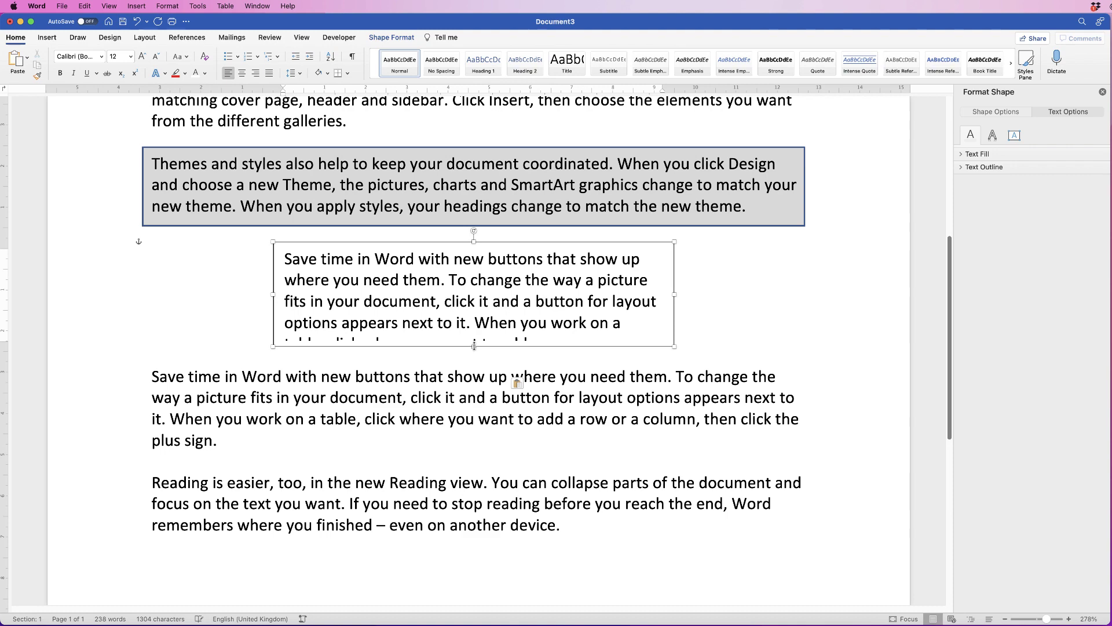
left_click_drag(672, 296, 823, 284)
left_click_drag(548, 346, 548, 359)
left_click_drag(823, 301, 709, 302)
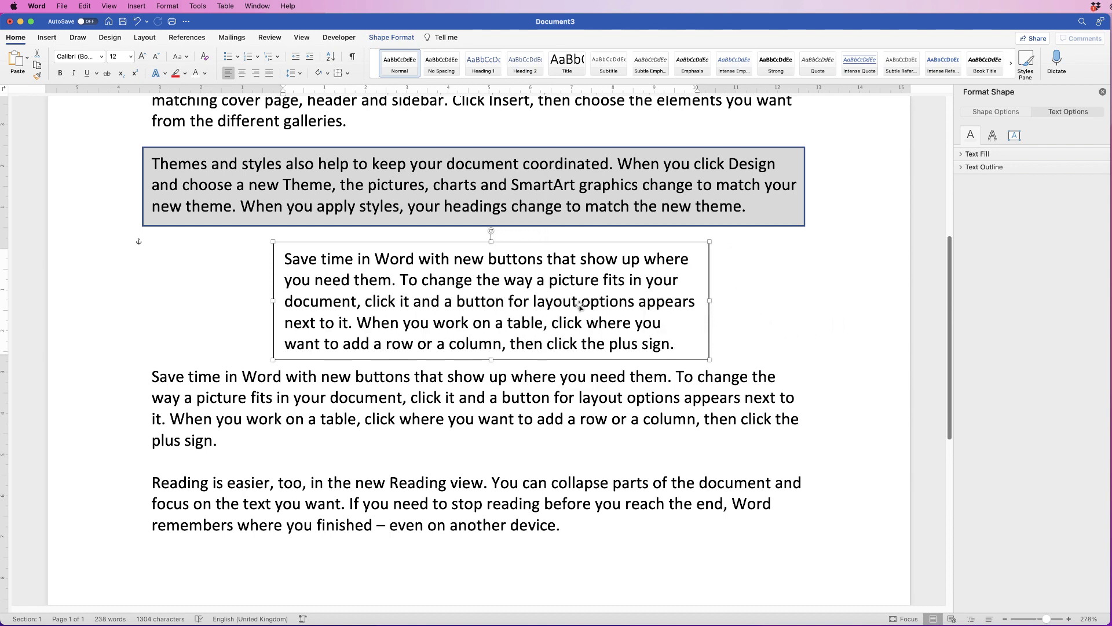
Add empty lines below the text box and centre-align all its text
left_click(180, 360)
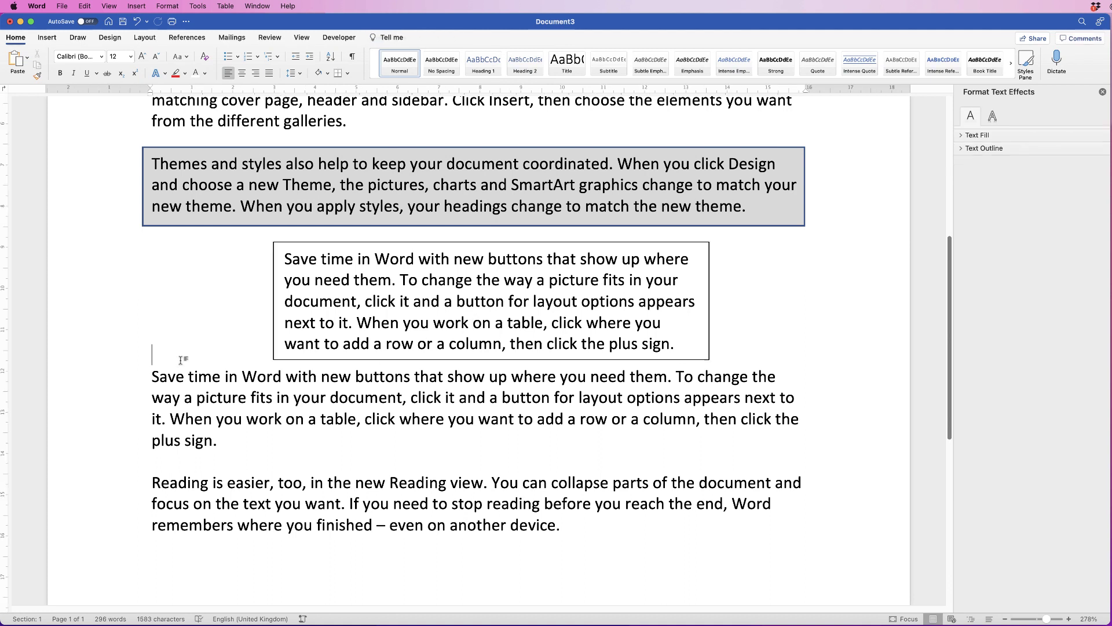
key("Return")
key("Return")
key("Return")
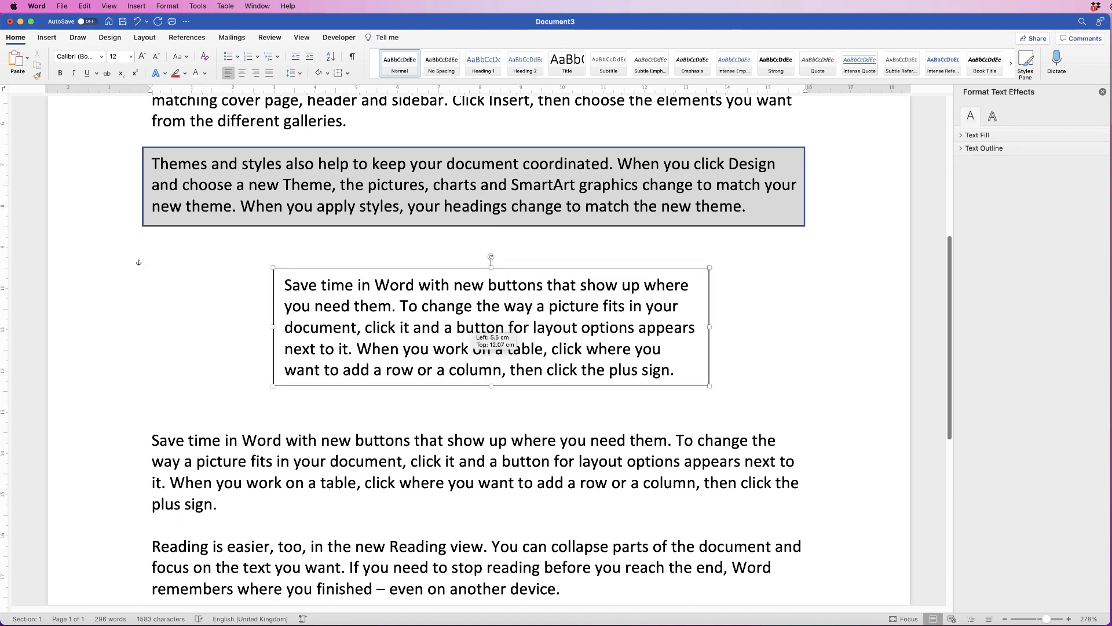
left_click(510, 348)
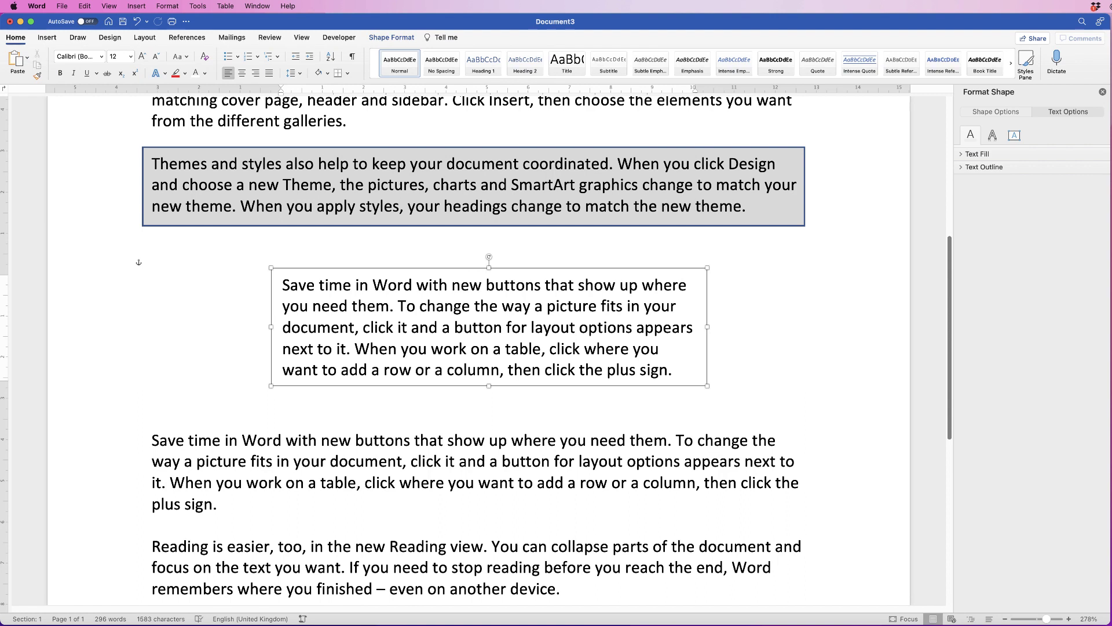
key("super+a")
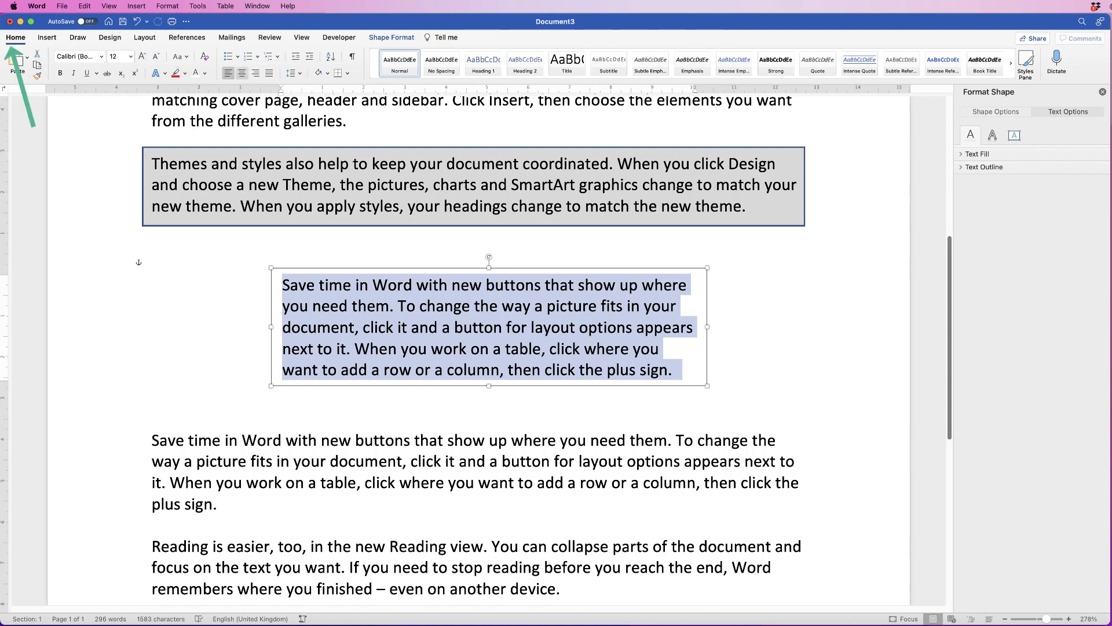
left_click(242, 73)
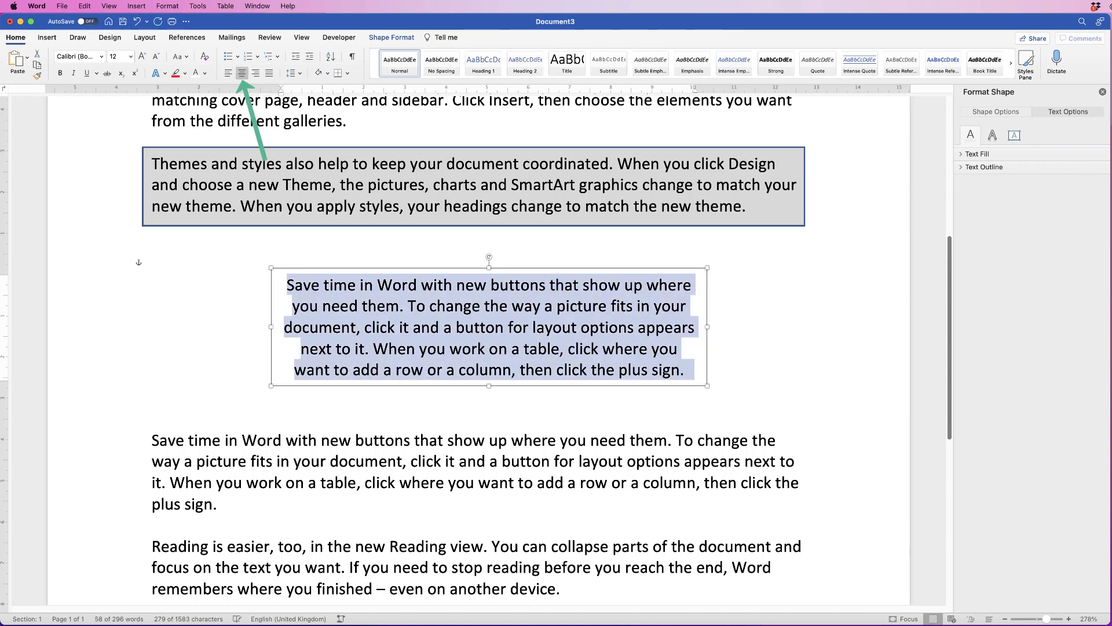
left_click(152, 397)
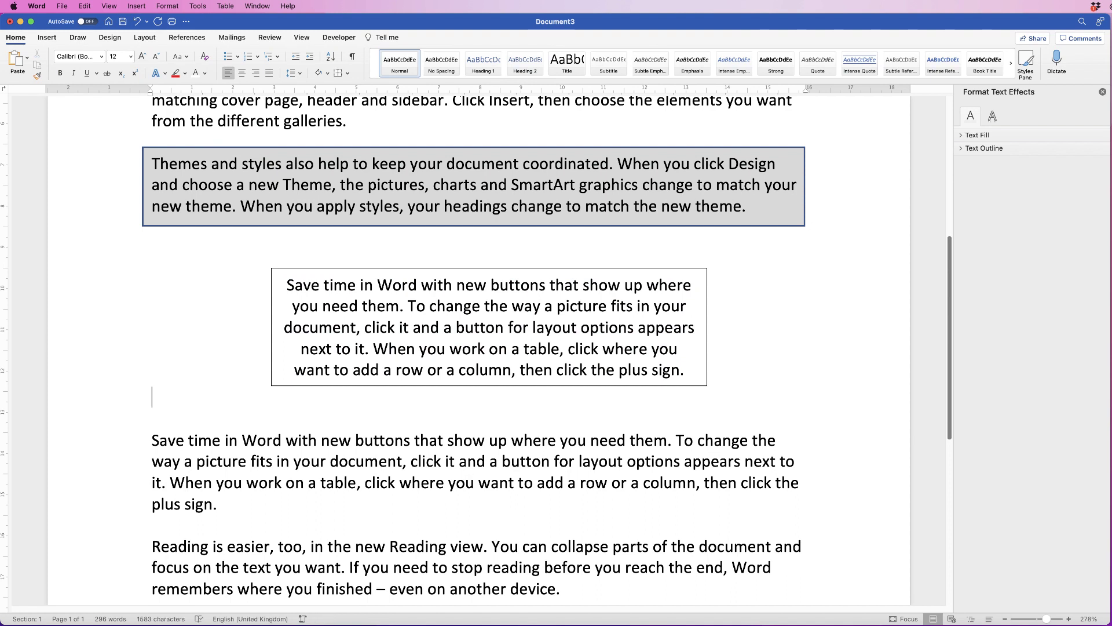
Centre the text box horizontally on the page with Align
left_click(488, 268)
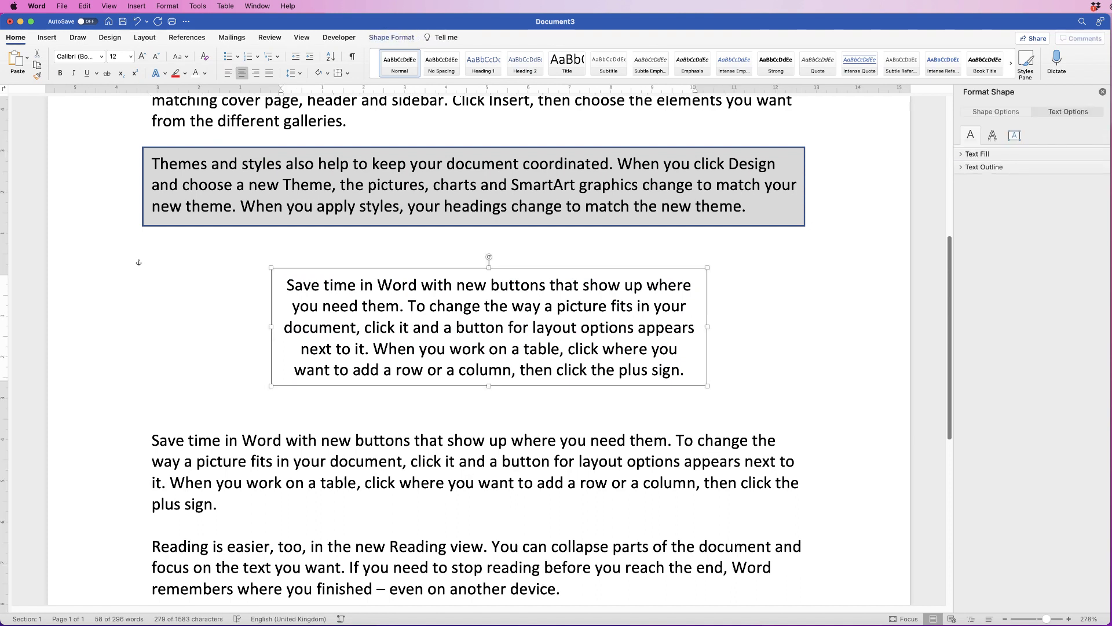
left_click(392, 37)
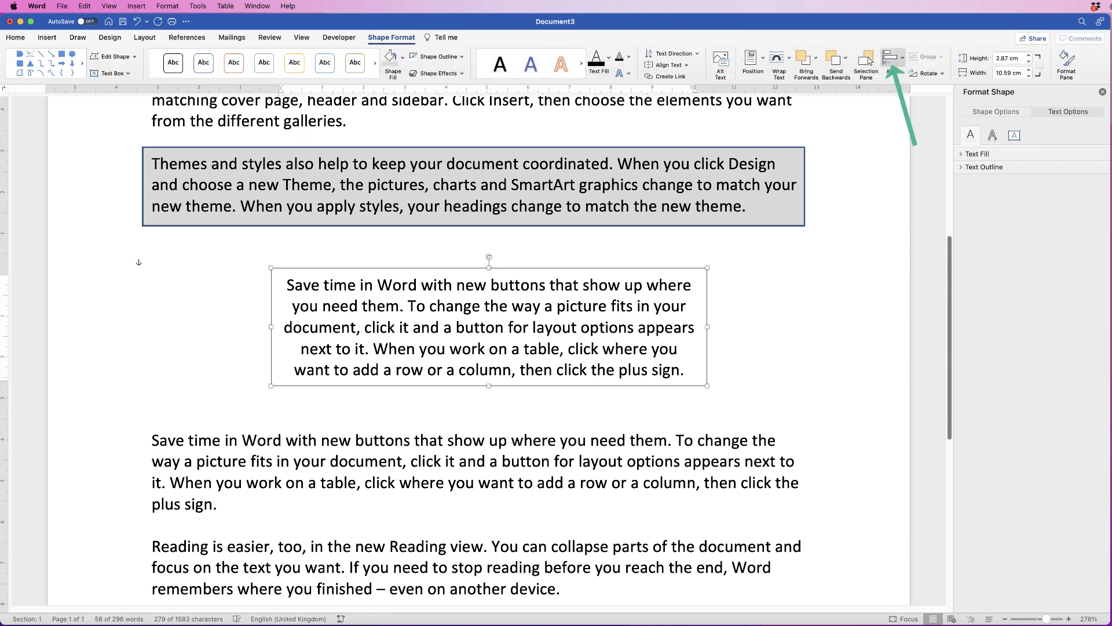
left_click(892, 56)
key("Return")
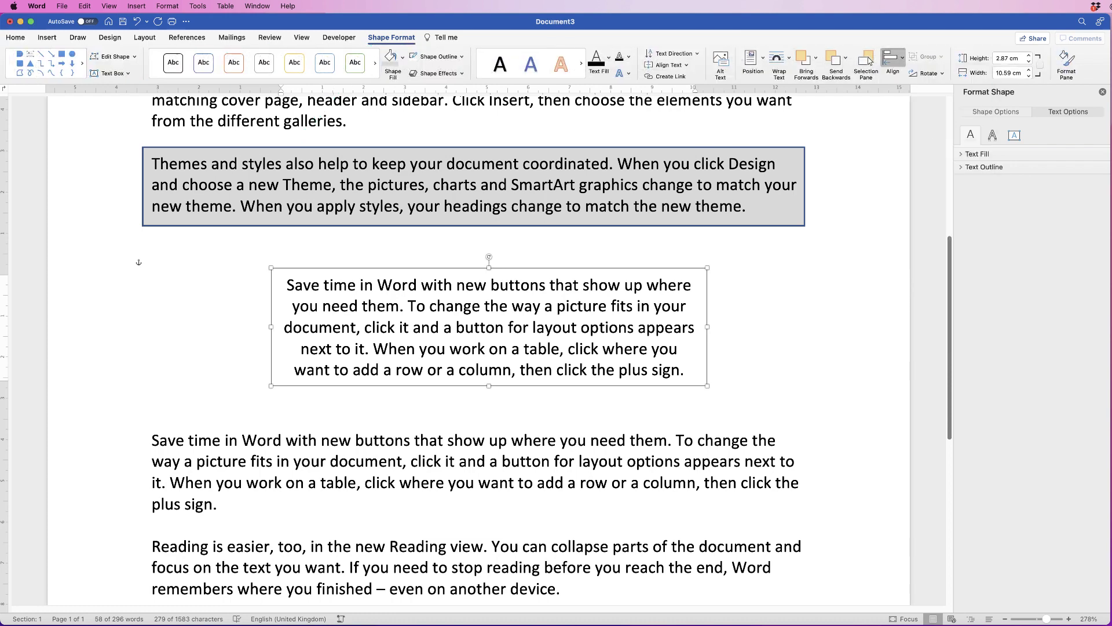
left_click(152, 333)
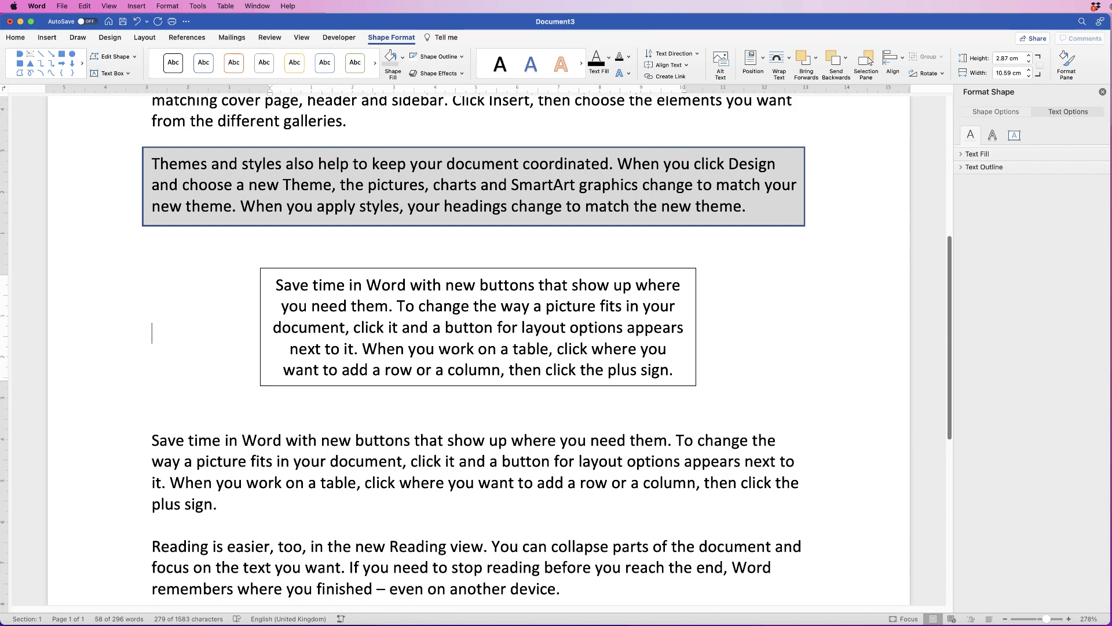
Resize the text box to about 8.8 × 4.12 cm and re-centre it on the page
scroll(479, 347, "down", 3)
scroll(478, 347, "down", 5)
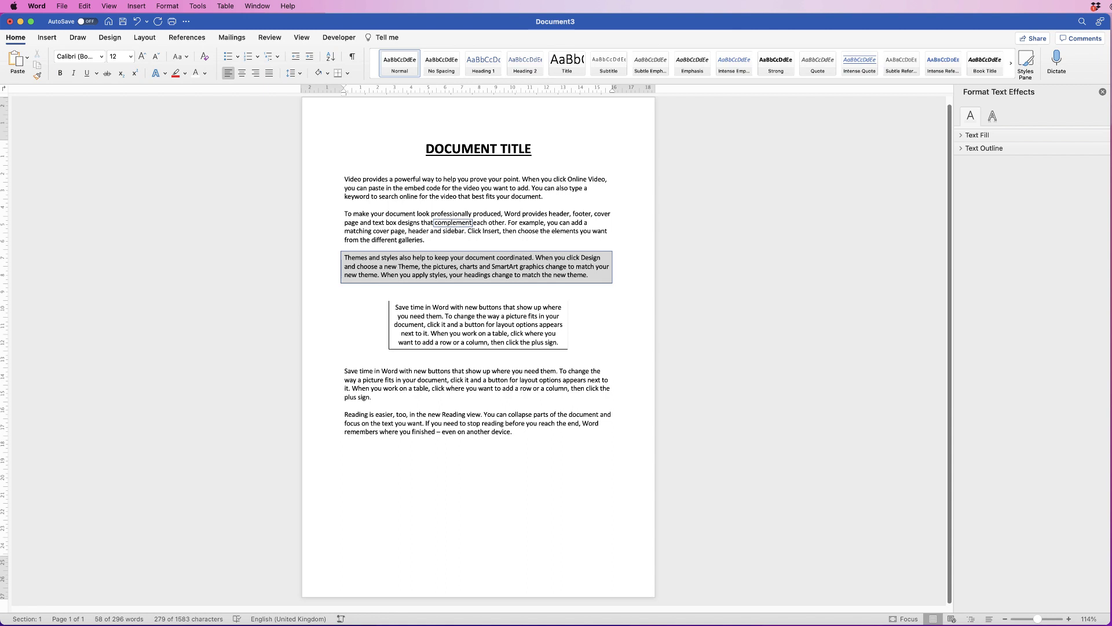
left_click(568, 325)
mouse_move(567, 325)
left_mouse_down()
mouse_move(620, 327)
mouse_move(539, 327)
left_mouse_up()
left_click_drag(463, 349, 435, 364)
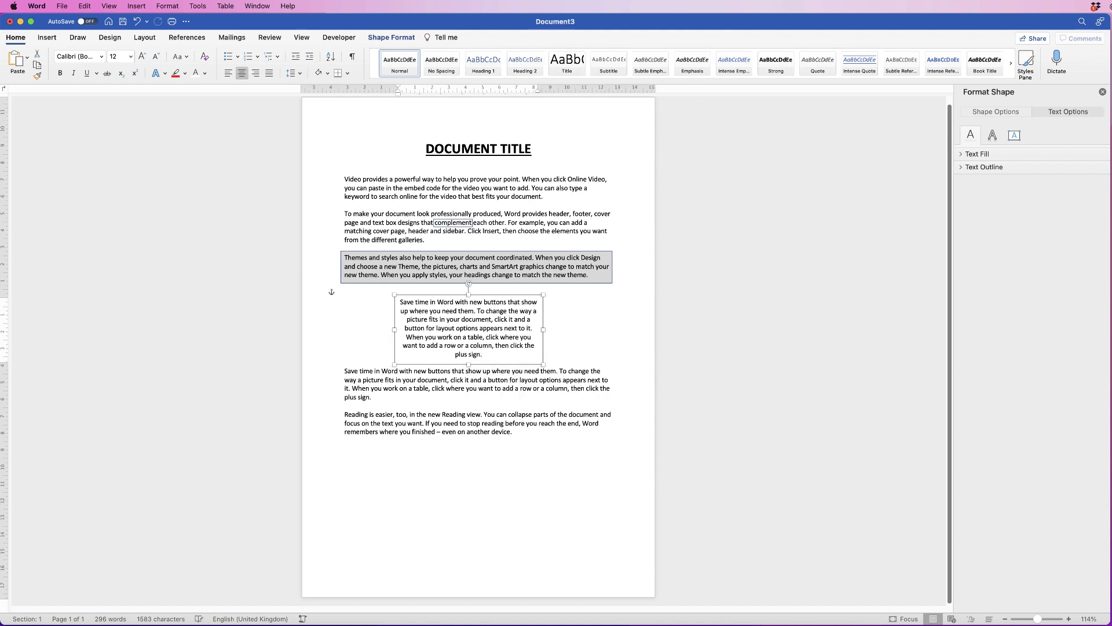
left_click(892, 57)
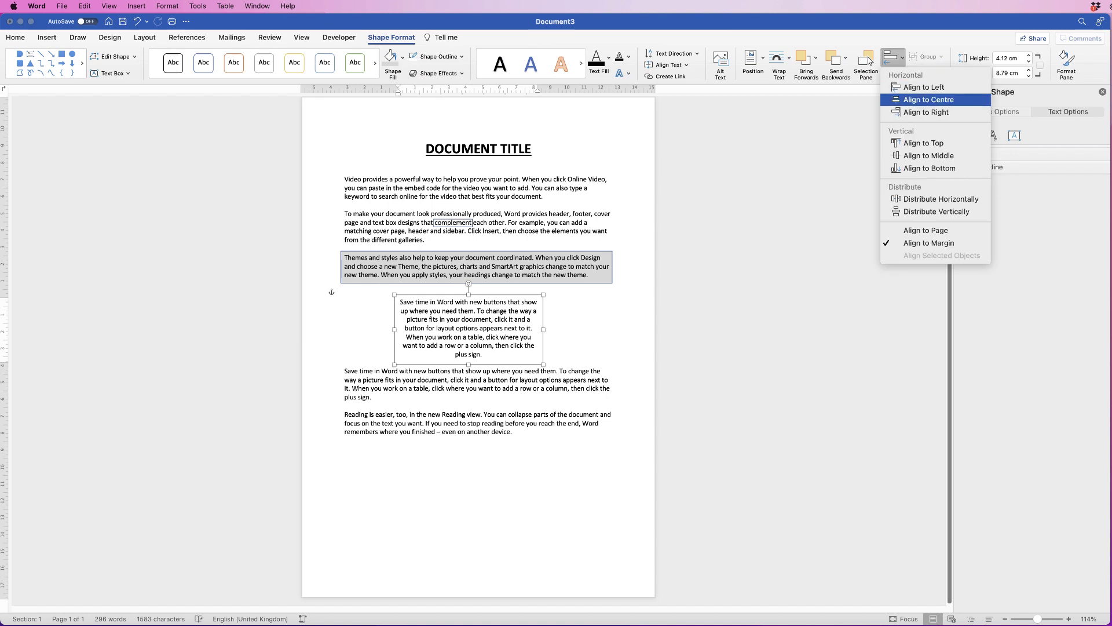
left_click(928, 100)
key("Return")
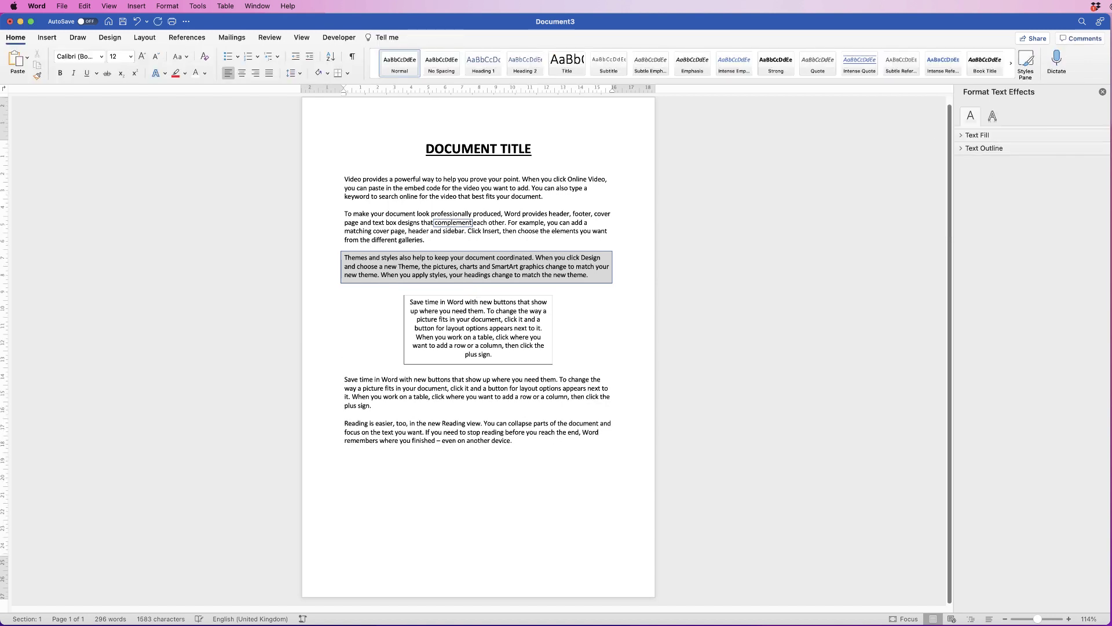